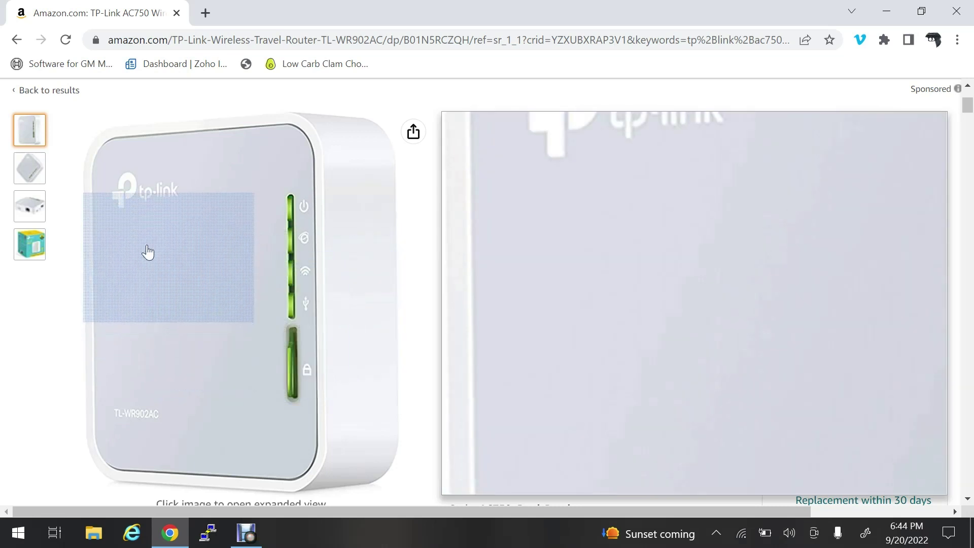
Step: Scroll the Amazon page to the TL-WR902AC's $39.99 AC750 Dual-Band price, style options and product details
{"action": "scroll", "coordinate": [380, 297], "scroll_direction": "down", "scroll_amount": 1}
{"action": "scroll", "coordinate": [381, 297], "scroll_direction": "up", "scroll_amount": 3}
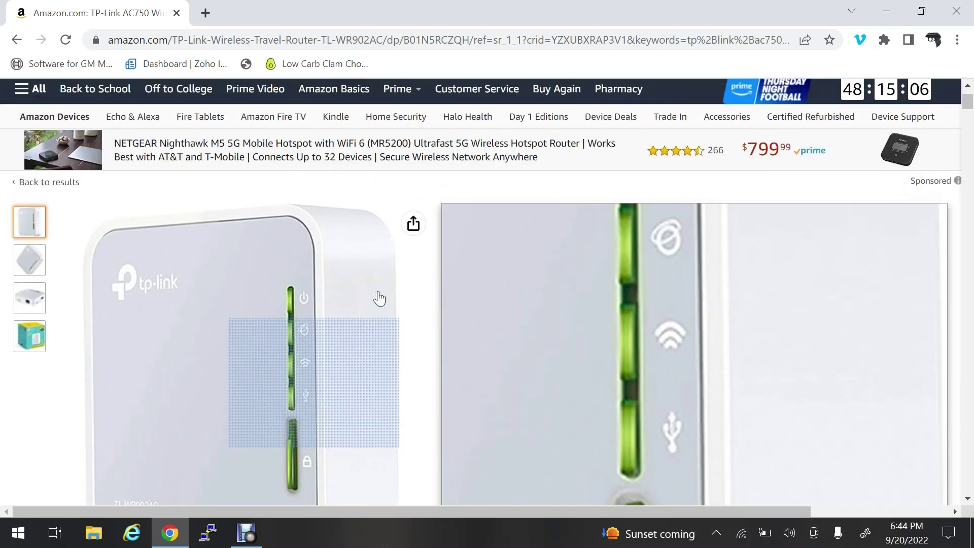
{"action": "scroll", "coordinate": [380, 298], "scroll_direction": "up", "scroll_amount": 2}
{"action": "scroll", "coordinate": [379, 299], "scroll_direction": "down", "scroll_amount": 4}
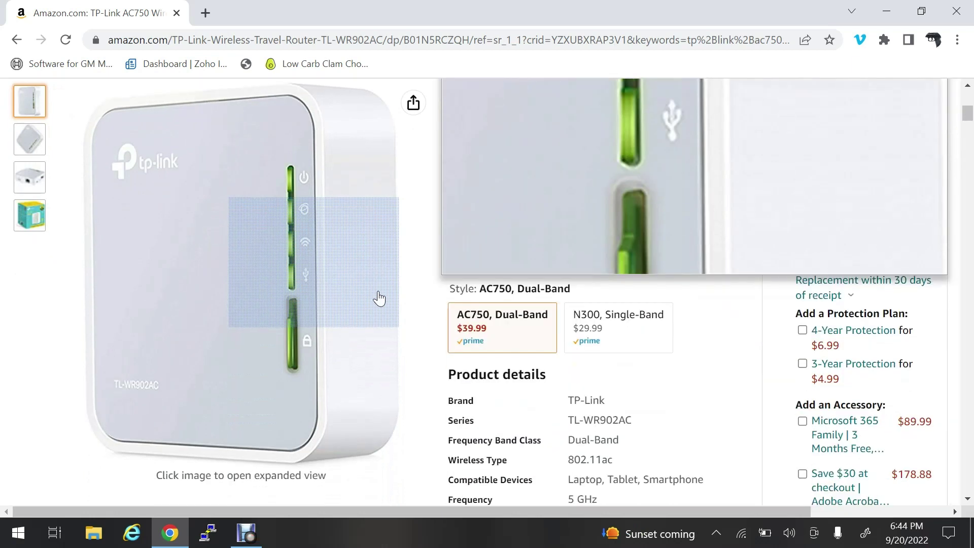
{"action": "scroll", "coordinate": [379, 298], "scroll_direction": "up", "scroll_amount": 1}
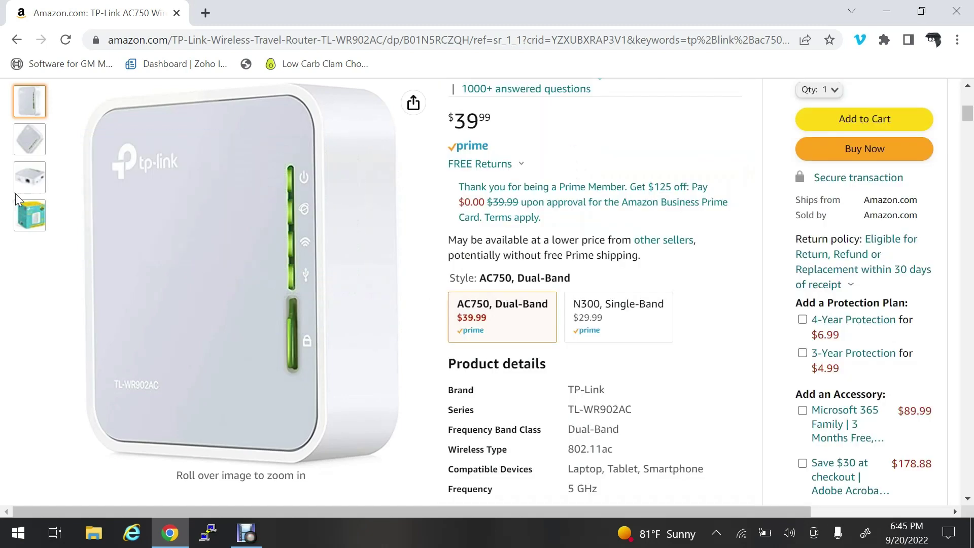
Step: Enlarge the third product photo to see the router's side with its WAN/LAN, power, reset and USB ports
{"action": "mouse_move", "coordinate": [29, 179]}
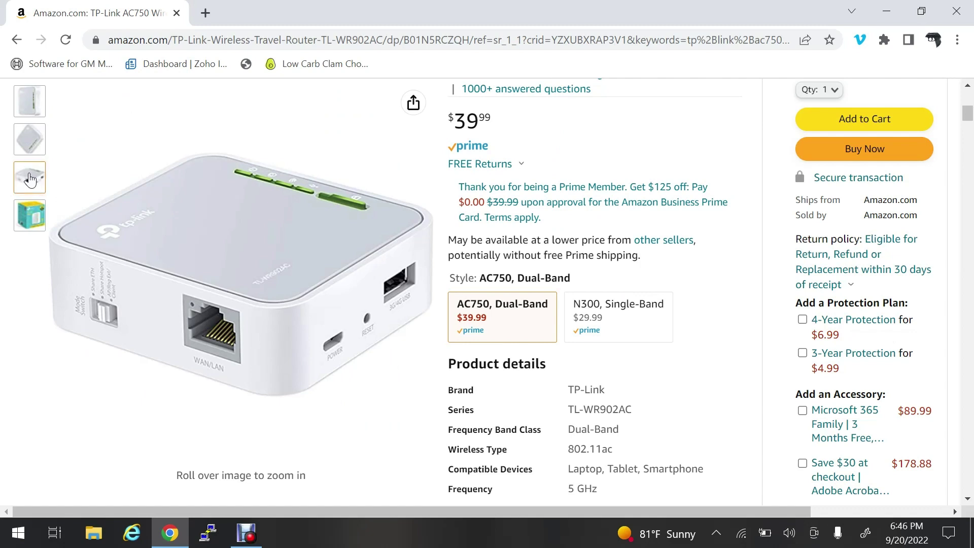
{"action": "mouse_move", "coordinate": [29, 215]}
{"action": "mouse_move", "coordinate": [97, 301]}
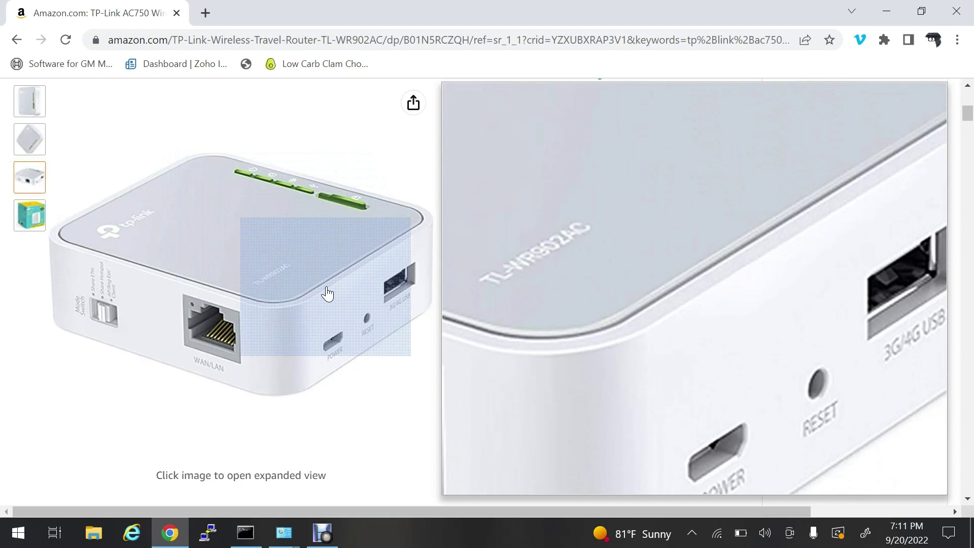
{"action": "left_click", "coordinate": [327, 289]}
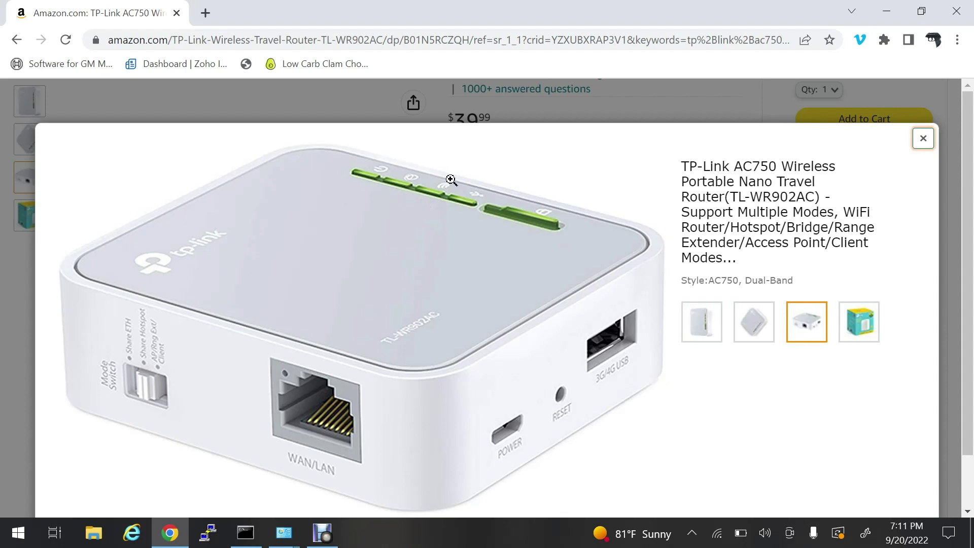
Step: Connect the PC to the secured TP-Link_154C Wi-Fi network from the taskbar flyout
{"action": "left_click", "coordinate": [715, 534]}
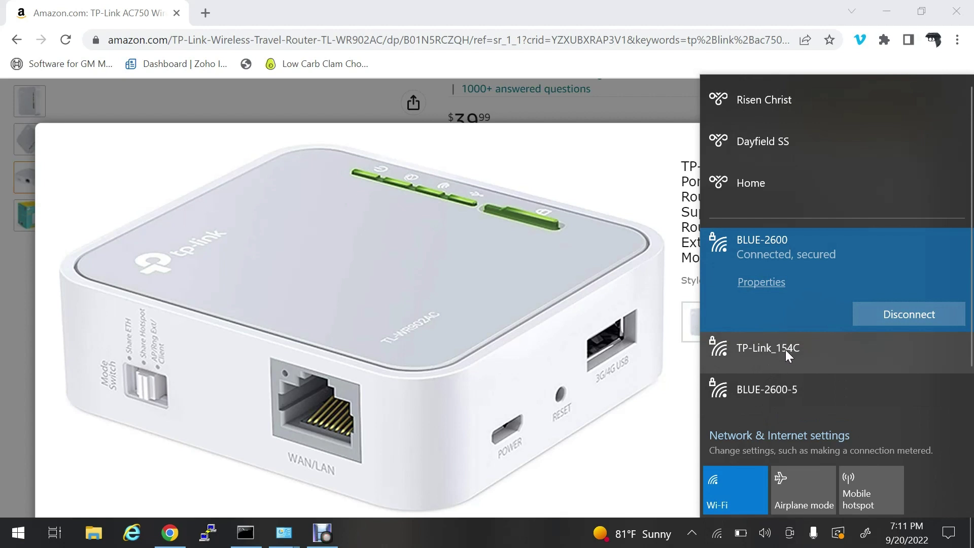
{"action": "left_click", "coordinate": [754, 349]}
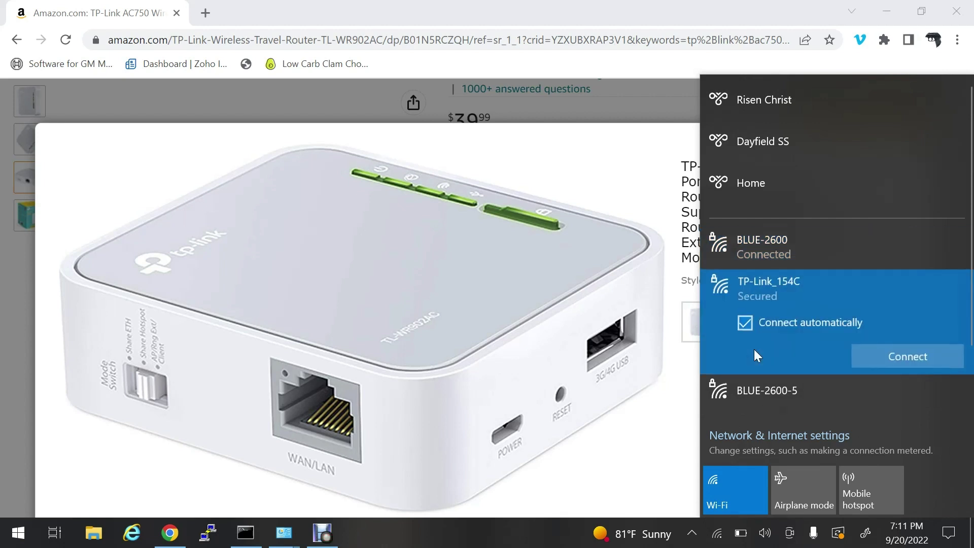
{"action": "left_click", "coordinate": [893, 357]}
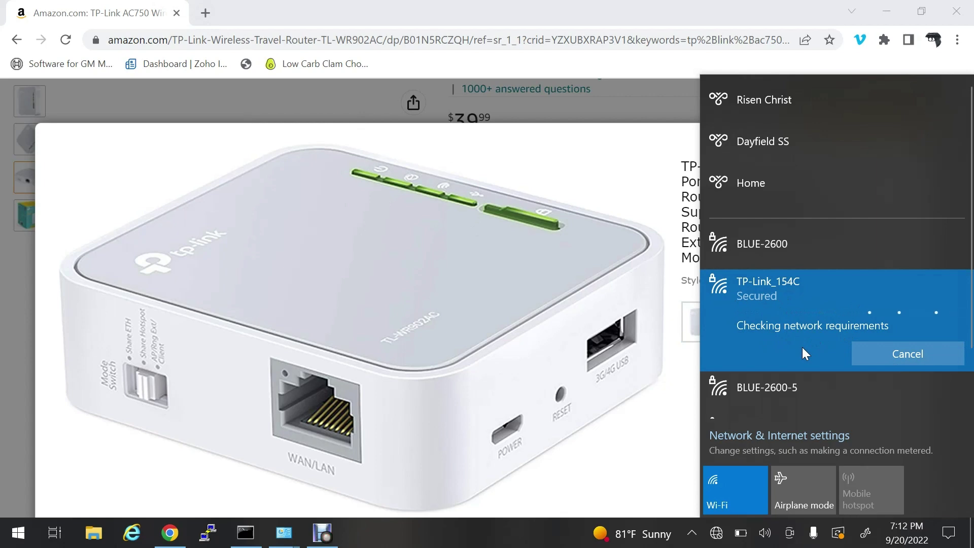
Step: Load tplinkwifi.net in a new Chrome tab, retrying after the first error, to reach the router login
{"action": "left_click", "coordinate": [203, 14]}
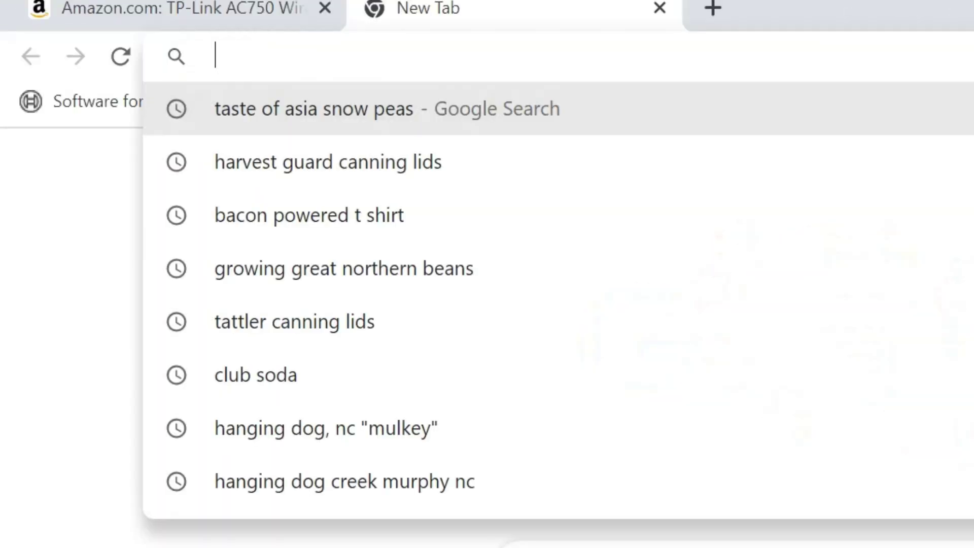
{"action": "type", "text": "http://tplinkwifi.net"}
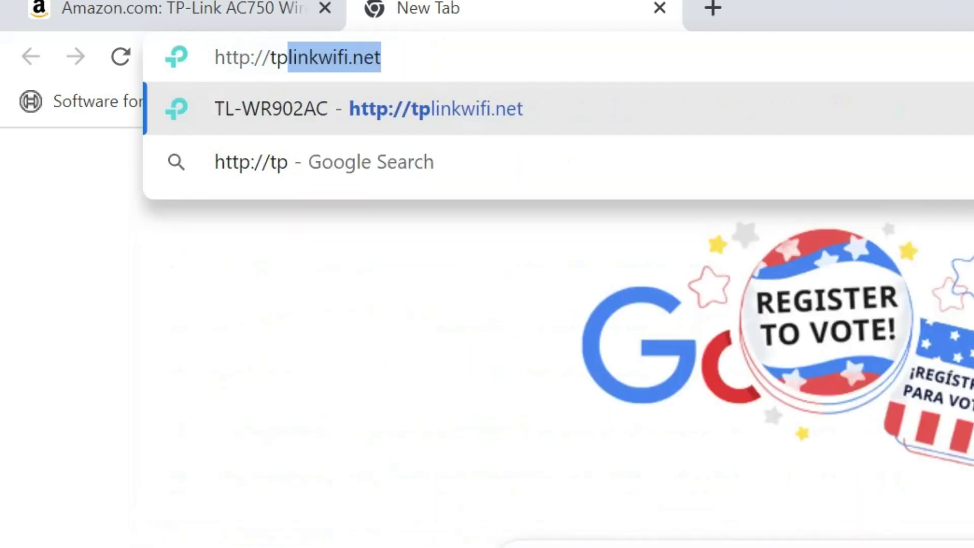
{"action": "key", "text": "Return"}
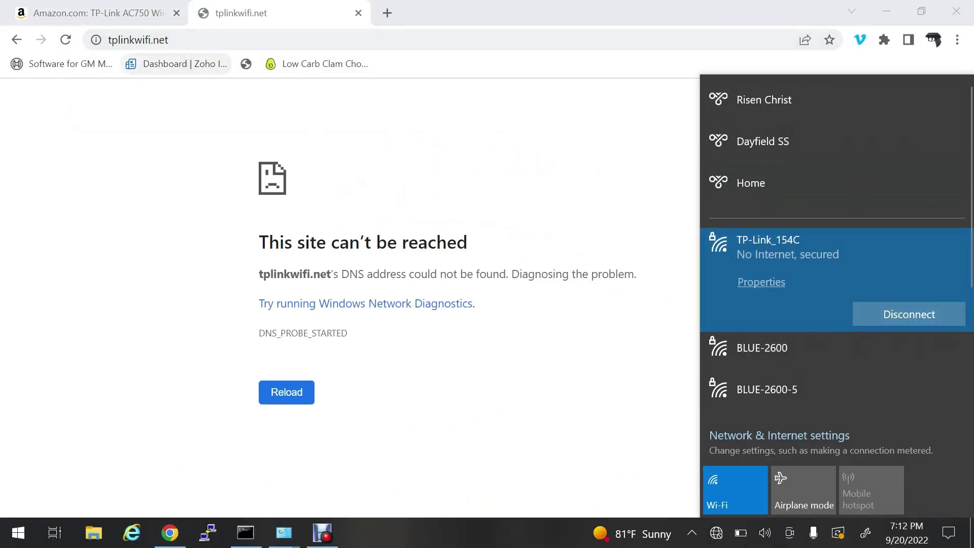
{"action": "left_click", "coordinate": [344, 51]}
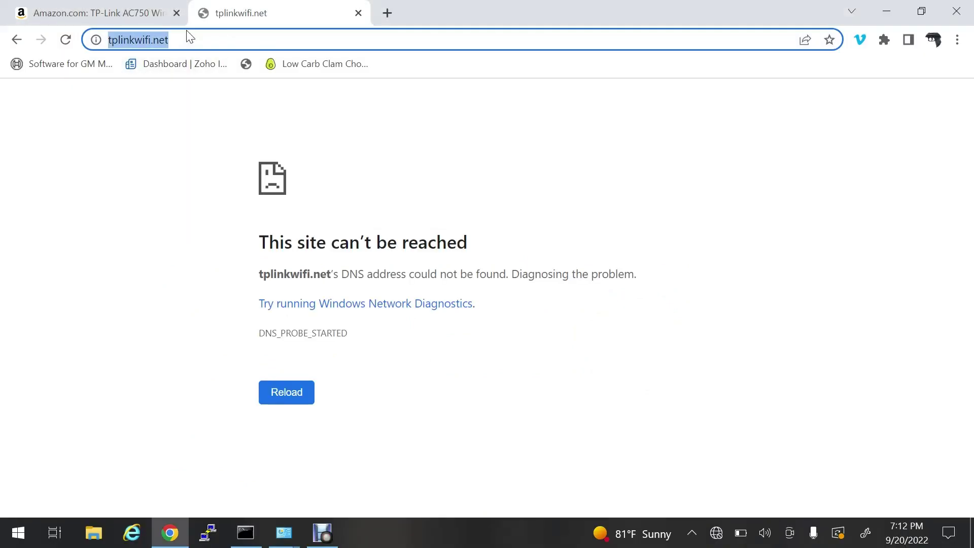
{"action": "key", "text": "Return"}
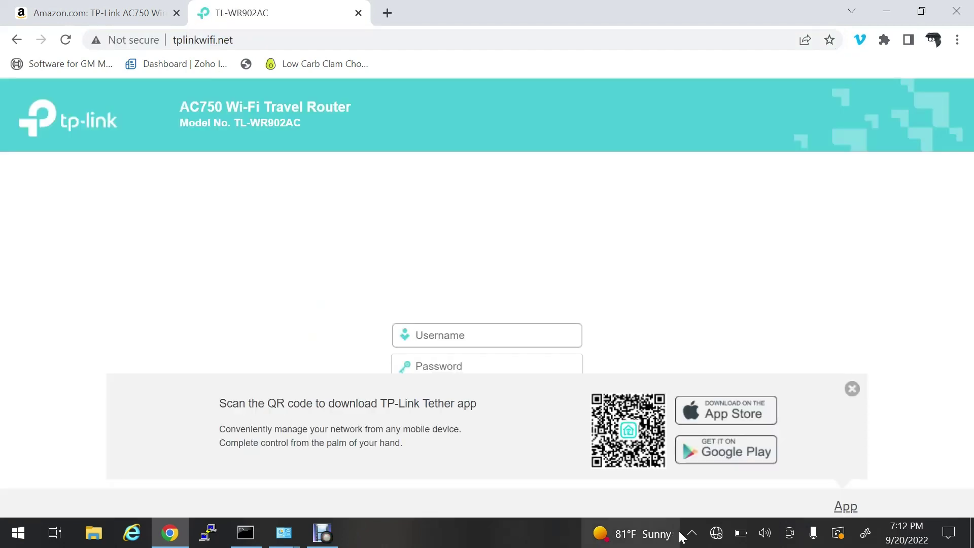
Step: Confirm which Wi-Fi the PC is on and dismiss the Tether app banner
{"action": "left_click", "coordinate": [715, 533]}
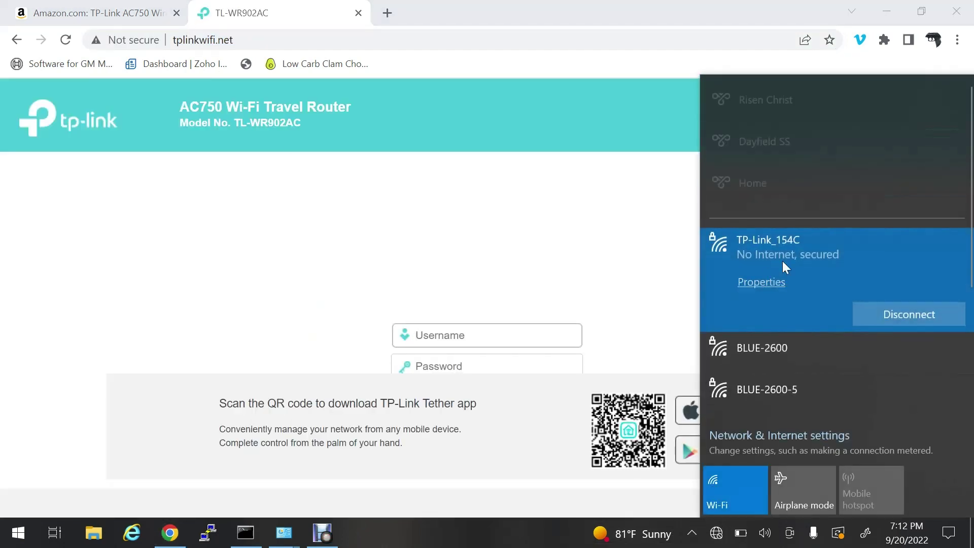
{"action": "left_click", "coordinate": [382, 259]}
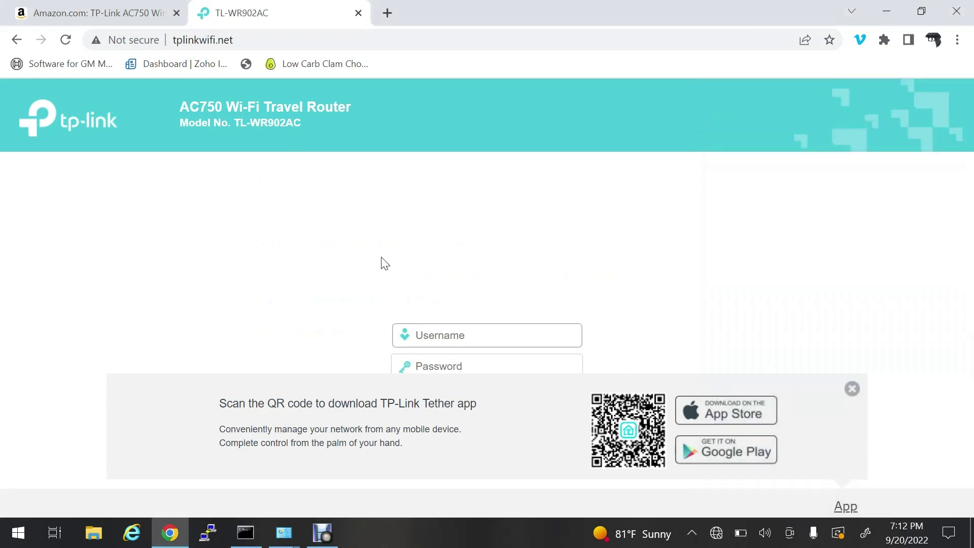
{"action": "left_click", "coordinate": [852, 389]}
Step: Sign in to the router with username admin and the router password
{"action": "left_click", "coordinate": [457, 335]}
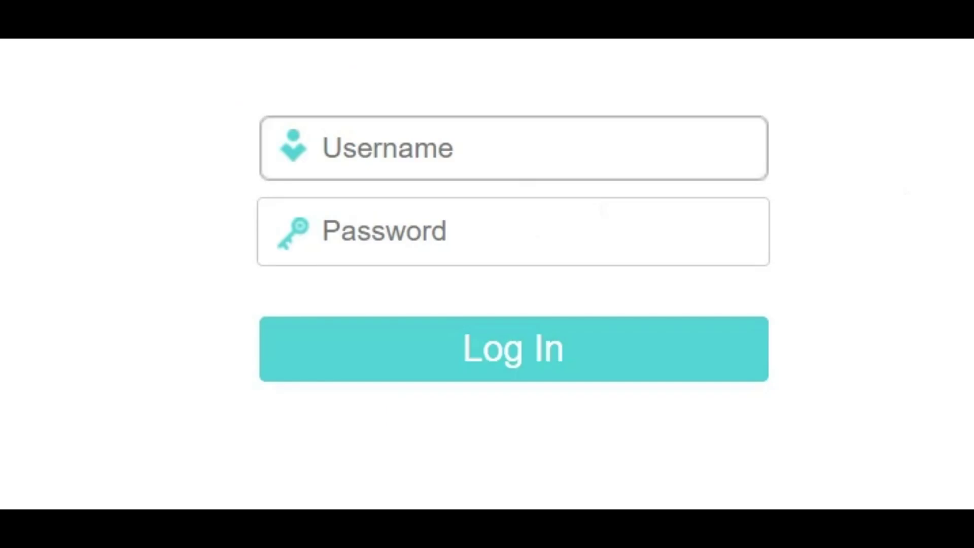
{"action": "type", "text": "admin"}
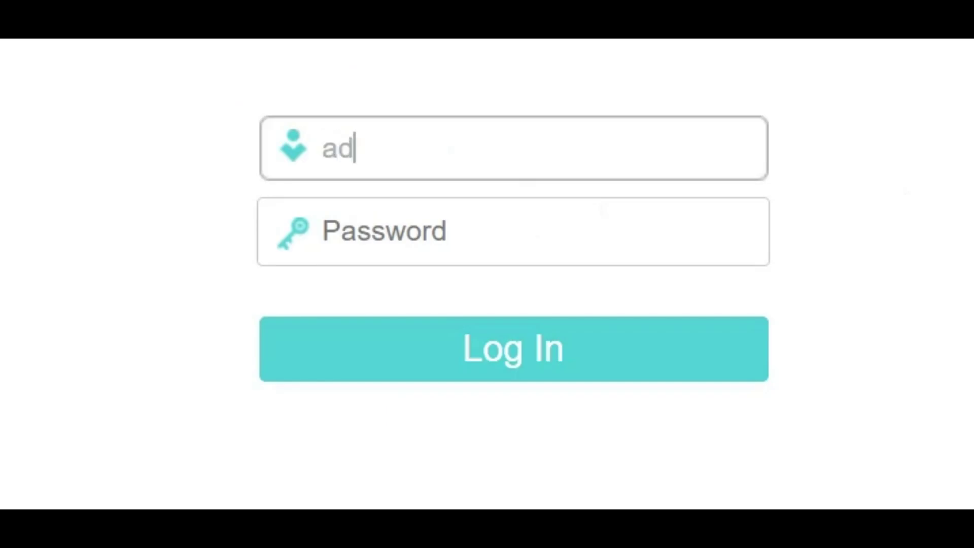
{"action": "key", "text": "Tab"}
{"action": "type", "text": "admin"}
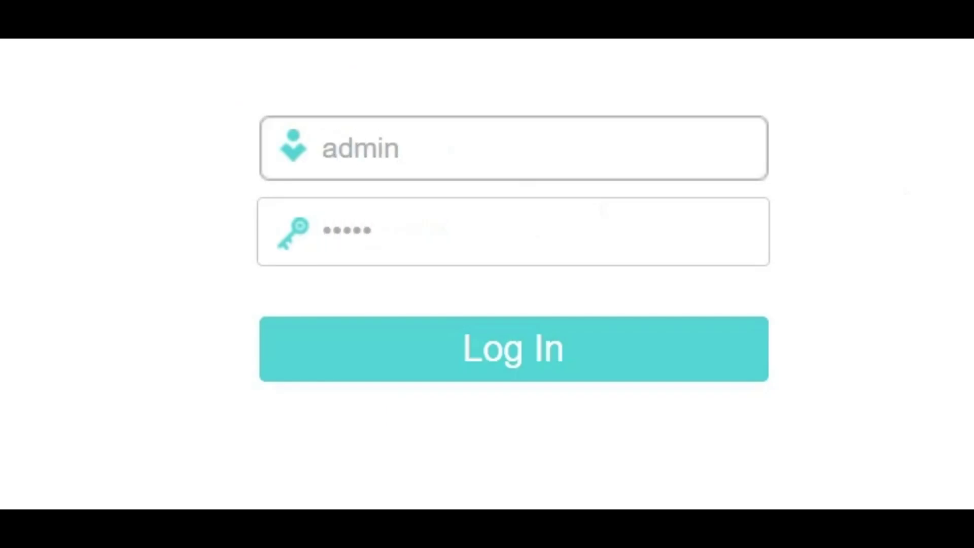
{"action": "left_click", "coordinate": [515, 355]}
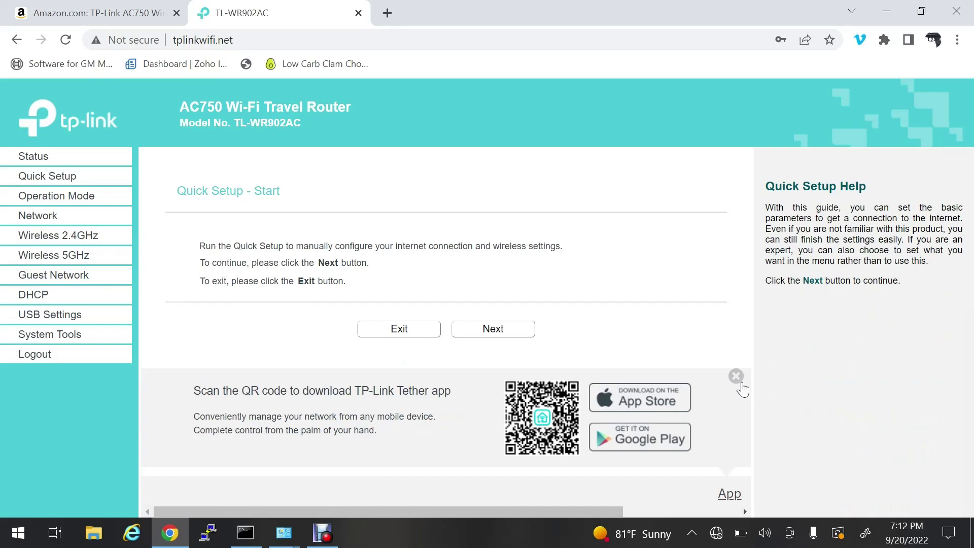
Step: Dismiss the Tether banner and set the LAN type to Static IP in the LAN settings
{"action": "left_click", "coordinate": [737, 378]}
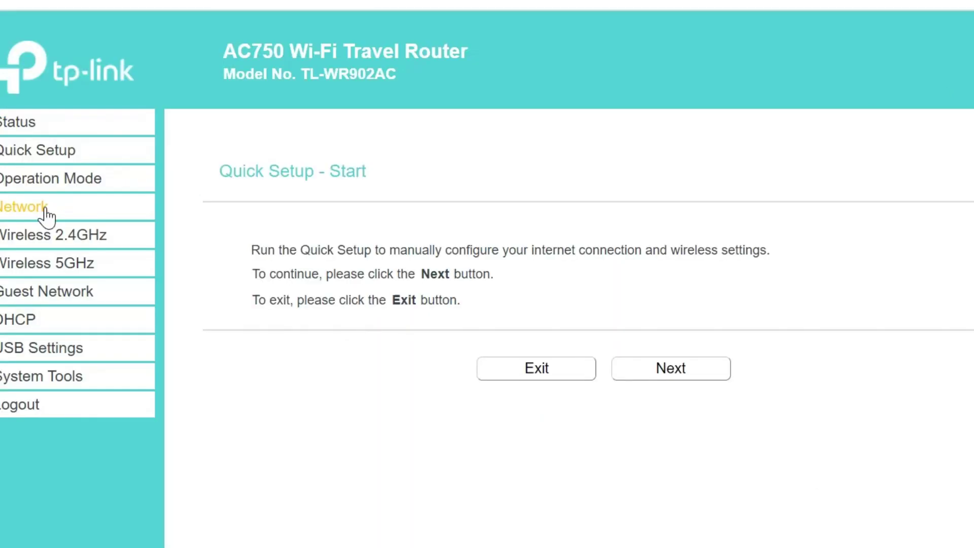
{"action": "left_click", "coordinate": [46, 216]}
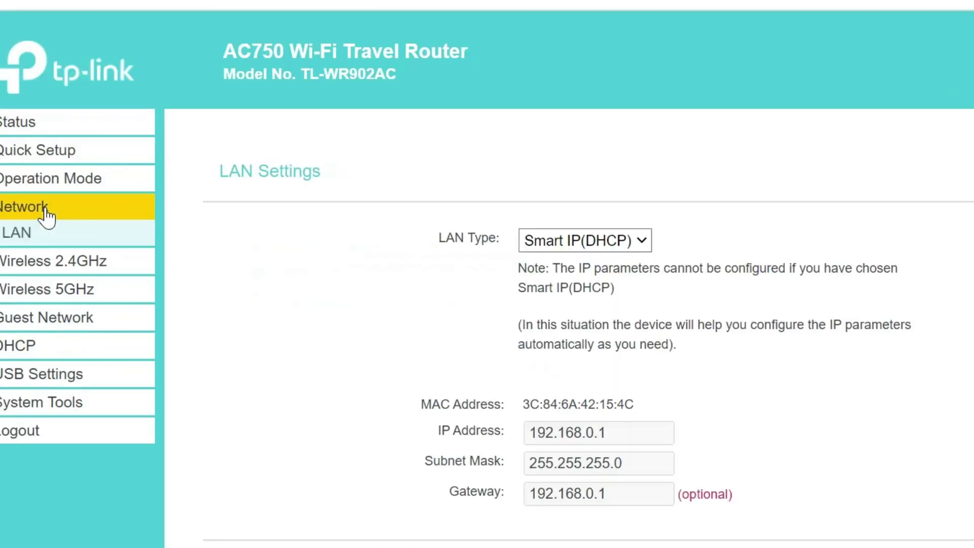
{"action": "left_click", "coordinate": [651, 247]}
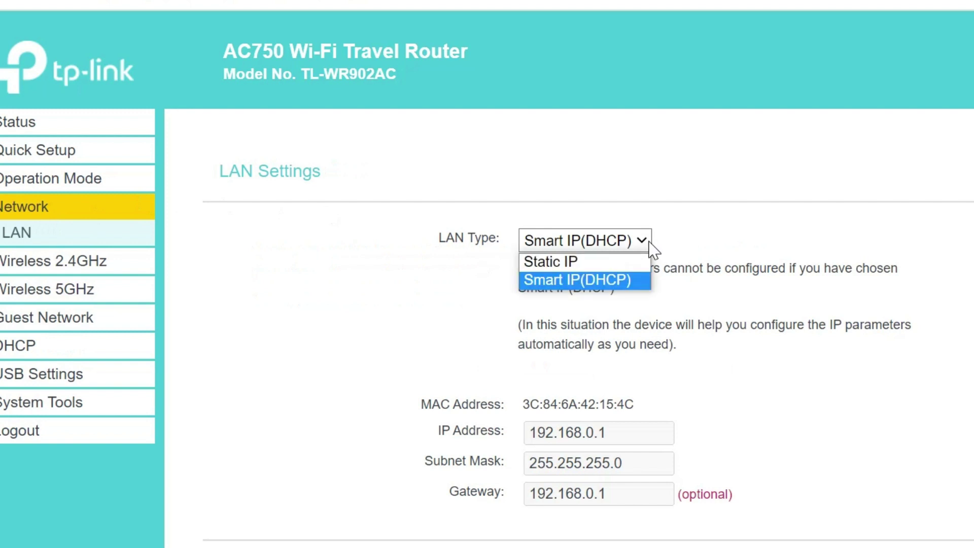
{"action": "left_click", "coordinate": [597, 262]}
Step: Change the router's LAN IP address to 192.168.110.240
{"action": "left_click", "coordinate": [615, 431]}
{"action": "key", "text": "BackSpace"}
{"action": "key", "text": "BackSpace"}
{"action": "key", "text": "BackSpace"}
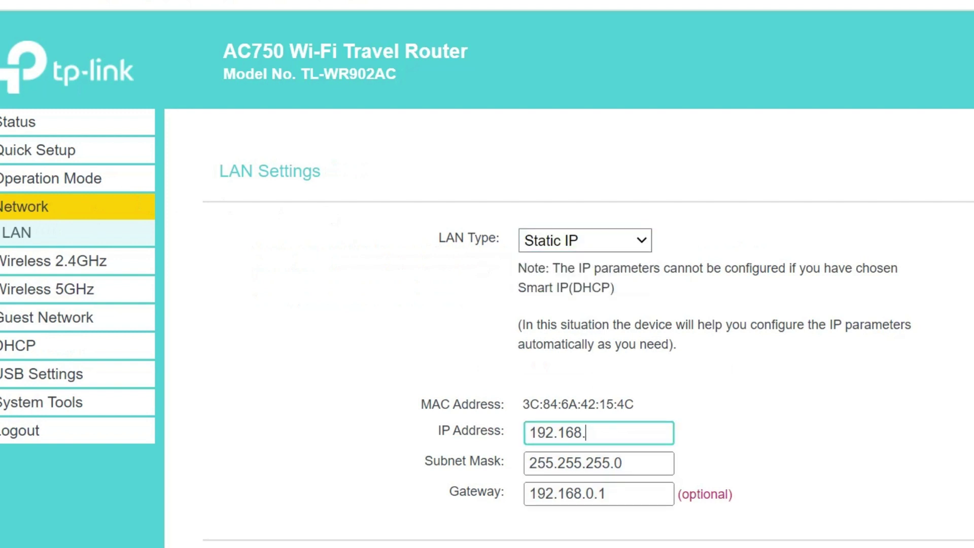
{"action": "type", "text": "100.240"}
{"action": "key", "text": "Tab"}
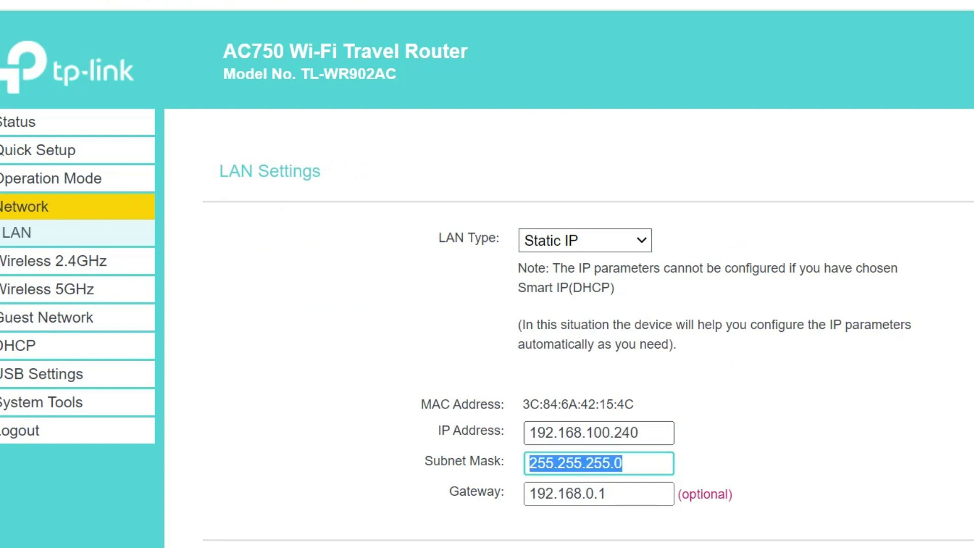
{"action": "left_click", "coordinate": [639, 433]}
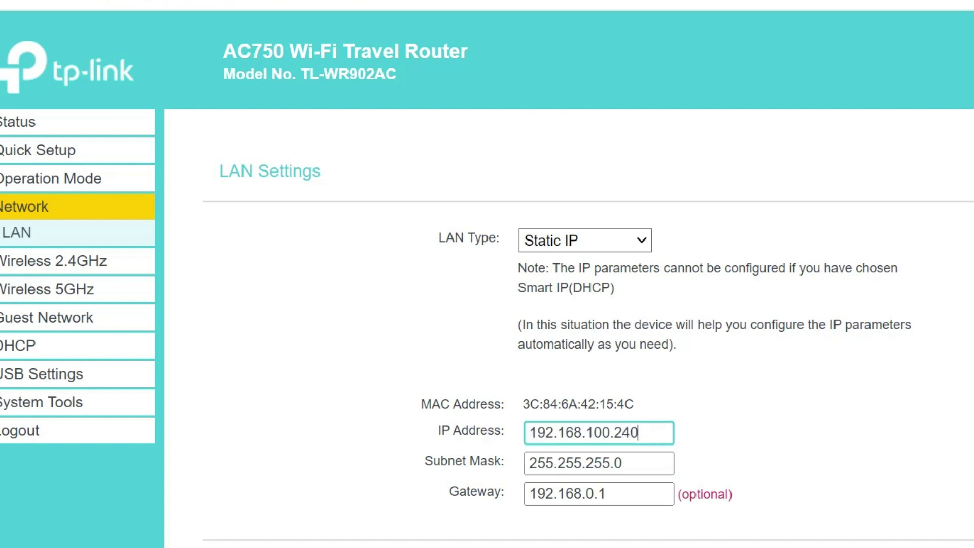
{"action": "key", "text": "BackSpace"}
{"action": "type", "text": "1"}
{"action": "key", "text": "Tab"}
{"action": "key", "text": "Tab"}
Step: Set the gateway to 192.168.110.1, save the LAN settings and confirm the reboot
{"action": "key", "text": "End"}
{"action": "key", "text": "Left"}
{"action": "key", "text": "Left"}
{"action": "key", "text": "Left"}
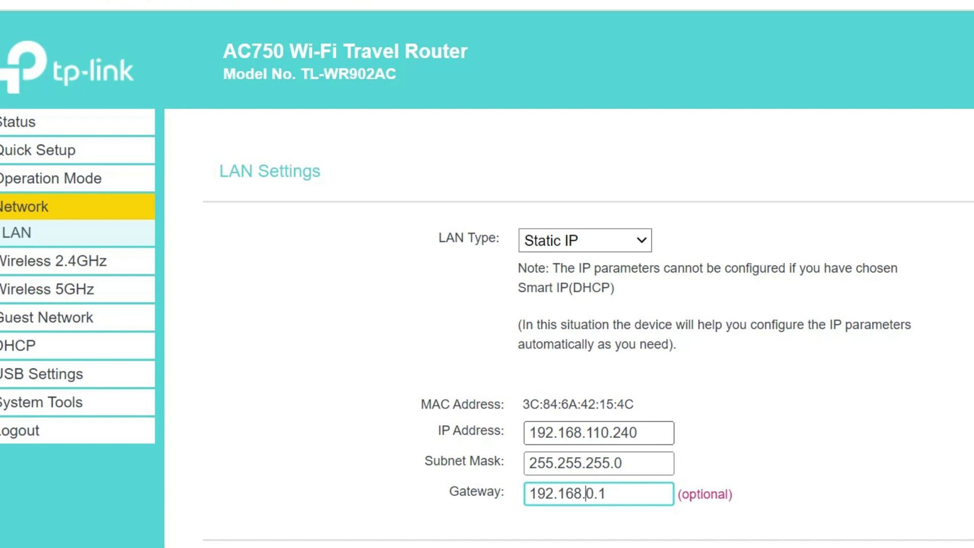
{"action": "type", "text": "11"}
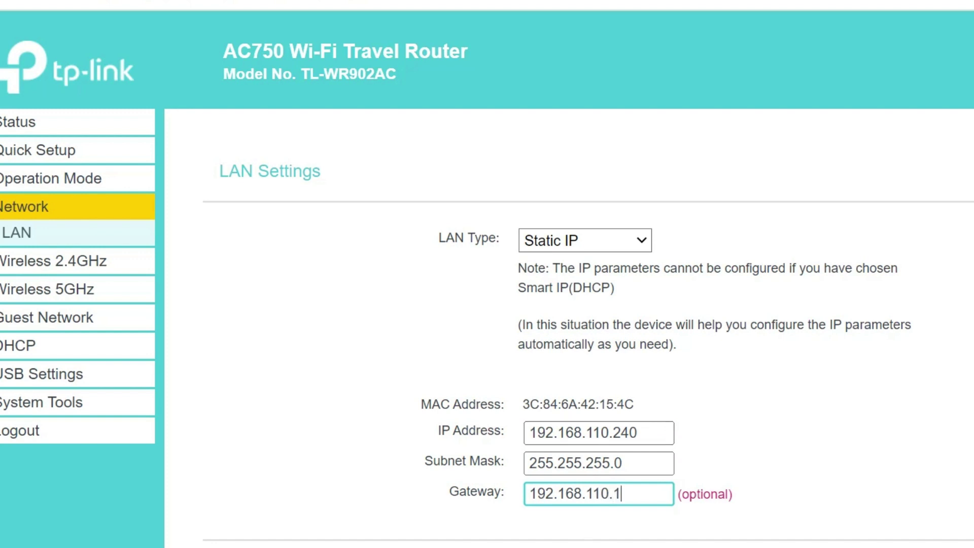
{"action": "key", "text": "End"}
{"action": "key", "text": "Return"}
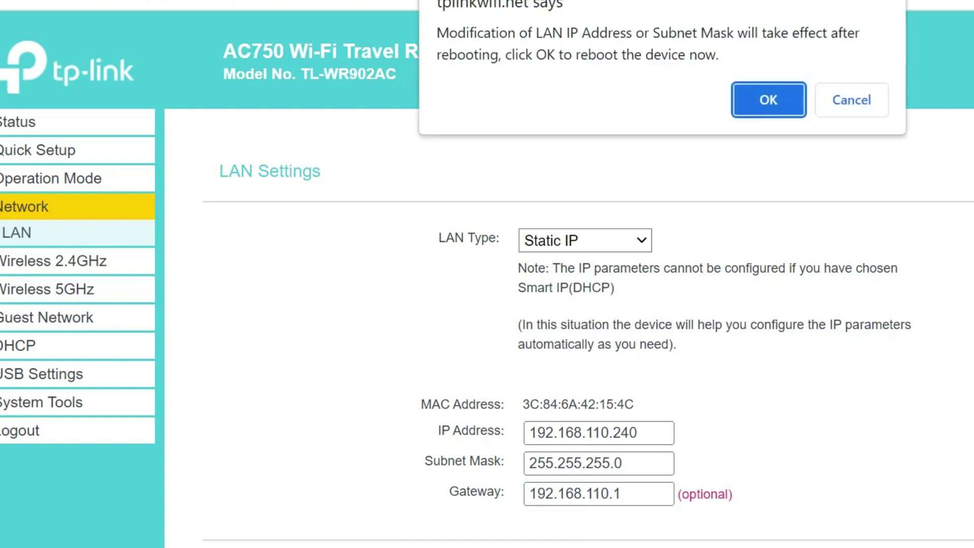
{"action": "left_click", "coordinate": [758, 100]}
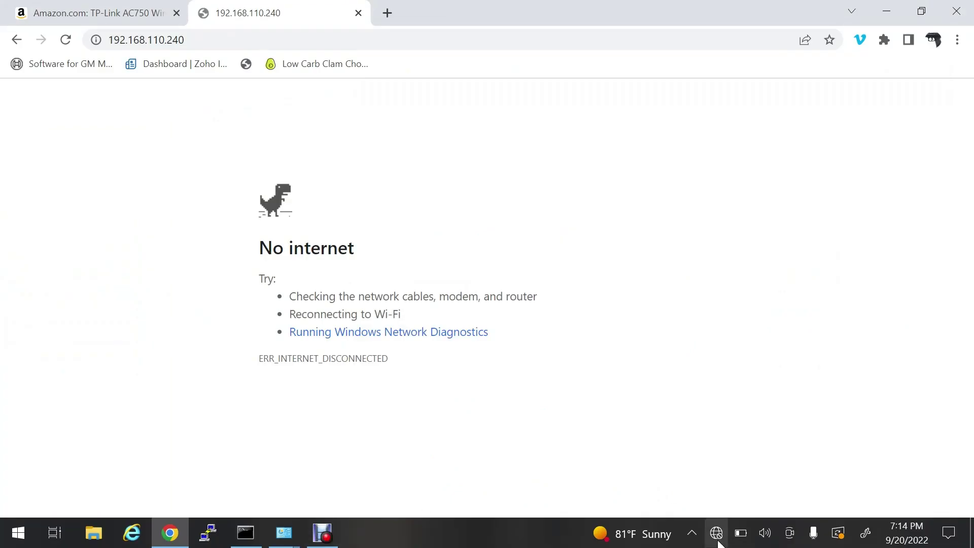
Step: Reconnect the PC to TP-Link_154C Wi-Fi and return to the router page at 192.168.110.240
{"action": "left_click", "coordinate": [717, 536]}
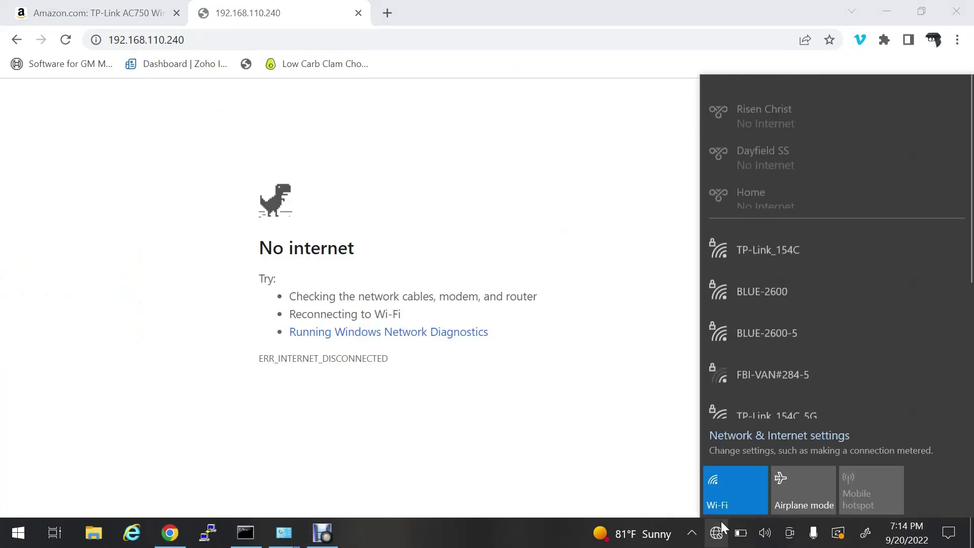
{"action": "left_click", "coordinate": [808, 245]}
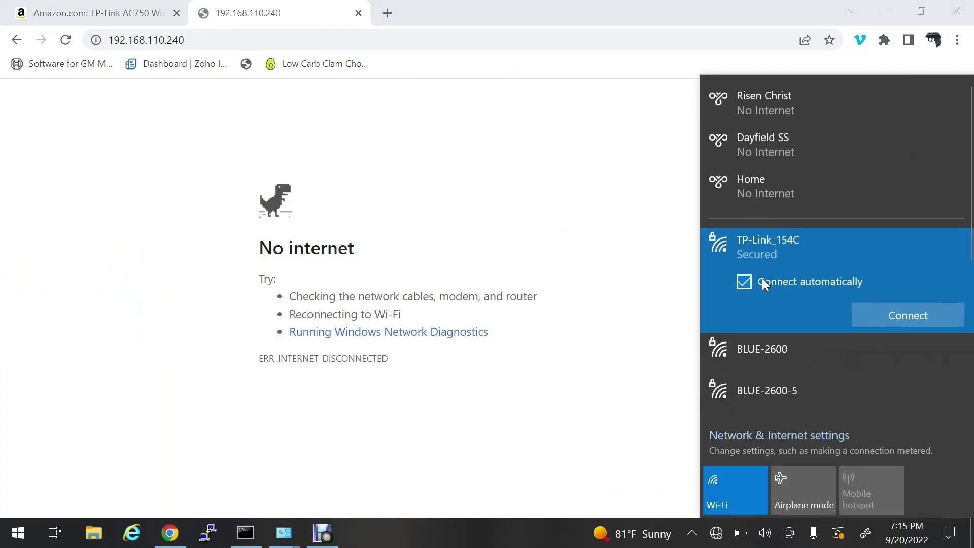
{"action": "left_click", "coordinate": [912, 315]}
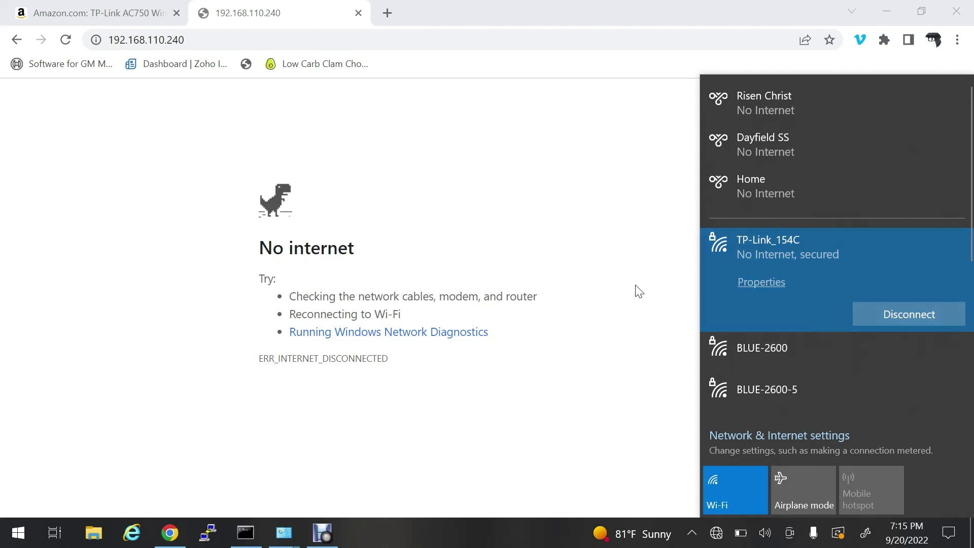
{"action": "left_click", "coordinate": [557, 200]}
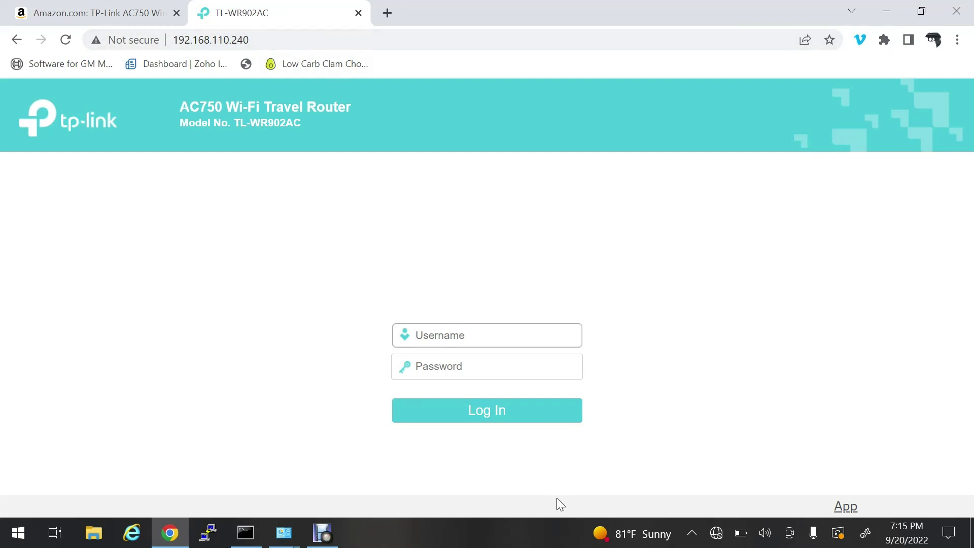
Step: Log back in to the router as admin with the router password
{"action": "type", "text": "admin"}
{"action": "key", "text": "Tab"}
{"action": "type", "text": "admin"}
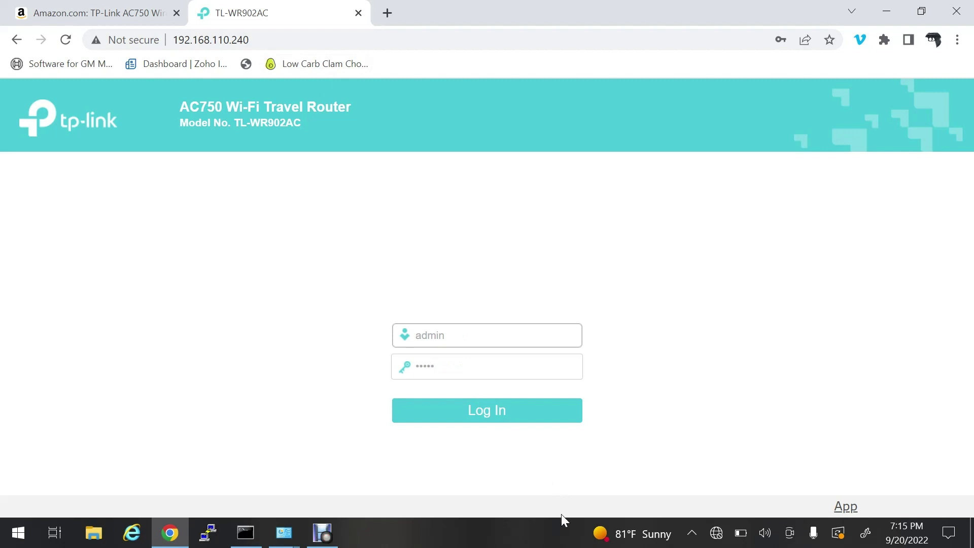
{"action": "left_click", "coordinate": [491, 414]}
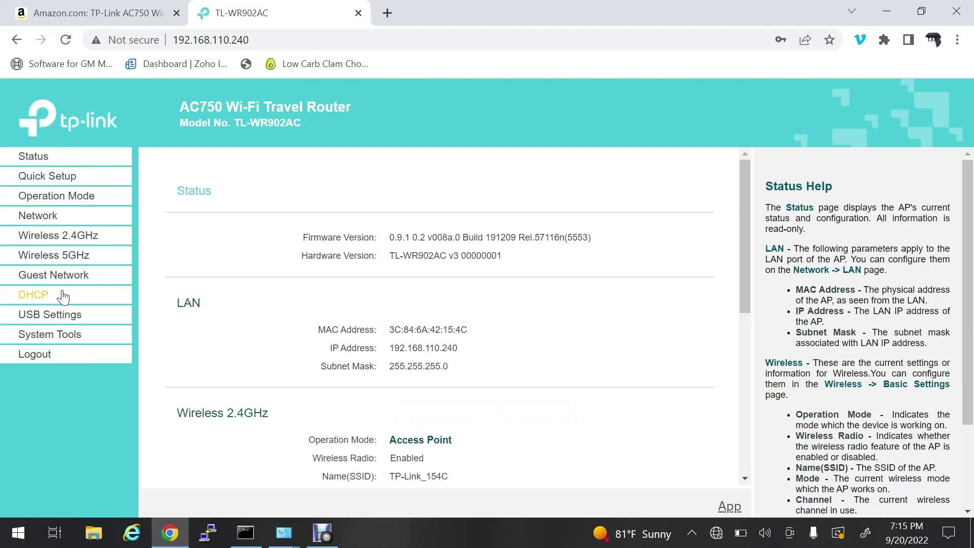
Step: Set the operation mode to Client, save it, and confirm the reboot
{"action": "left_click", "coordinate": [60, 200]}
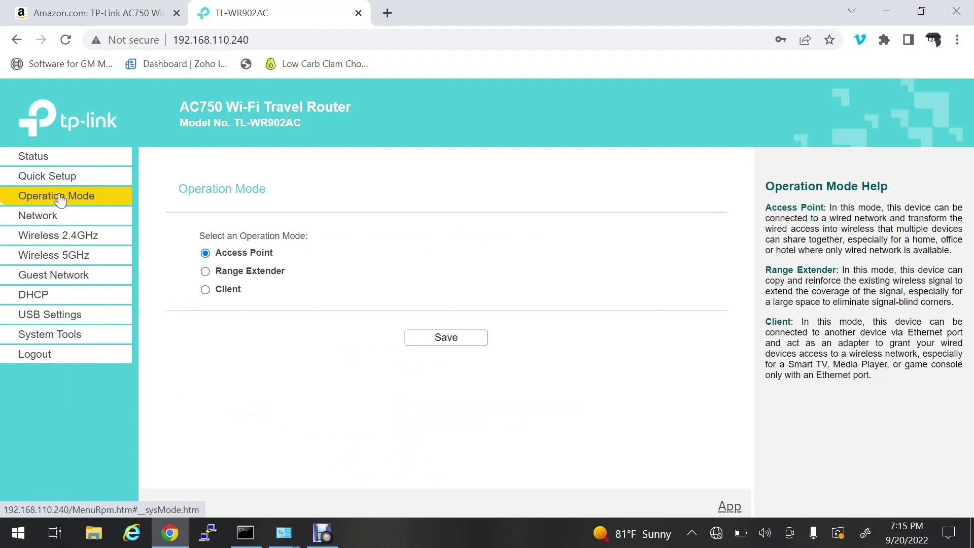
{"action": "left_click", "coordinate": [206, 291]}
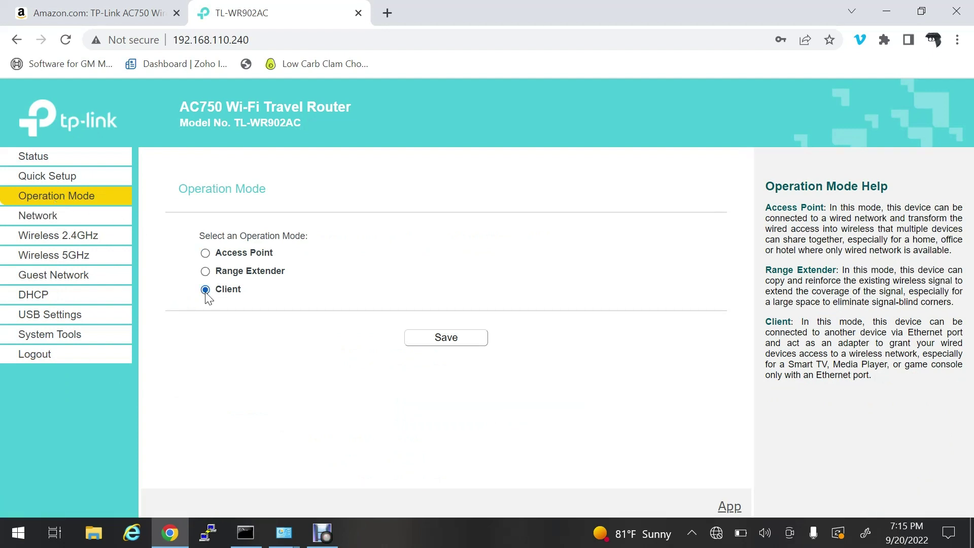
{"action": "left_click", "coordinate": [447, 345]}
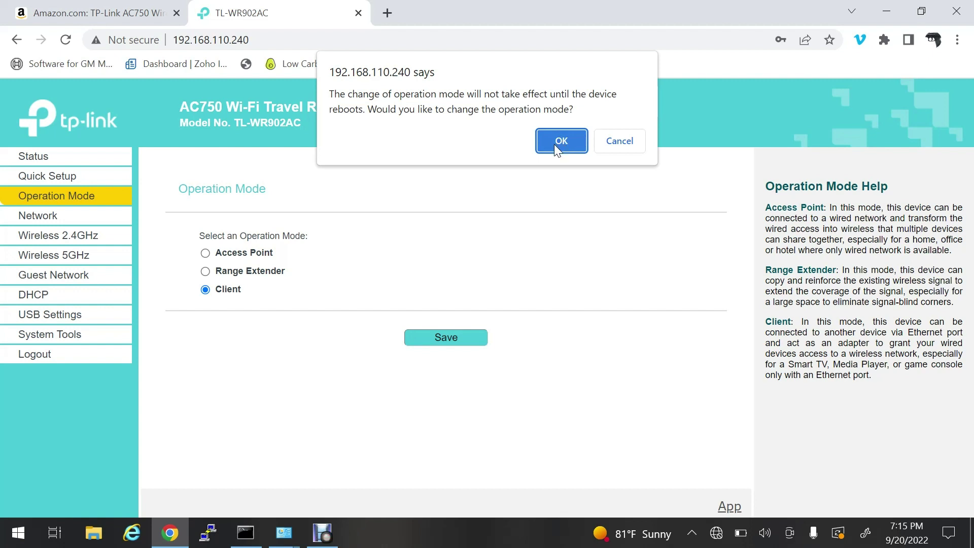
{"action": "left_click", "coordinate": [554, 144]}
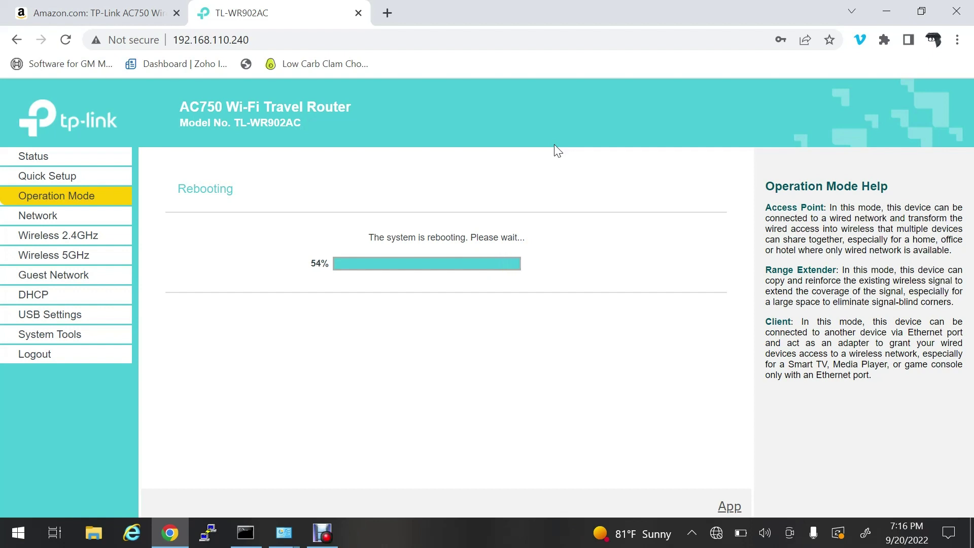
Step: Turn off the PC's Wi-Fi during the router reboot, then return to the router's address
{"action": "left_click", "coordinate": [716, 534]}
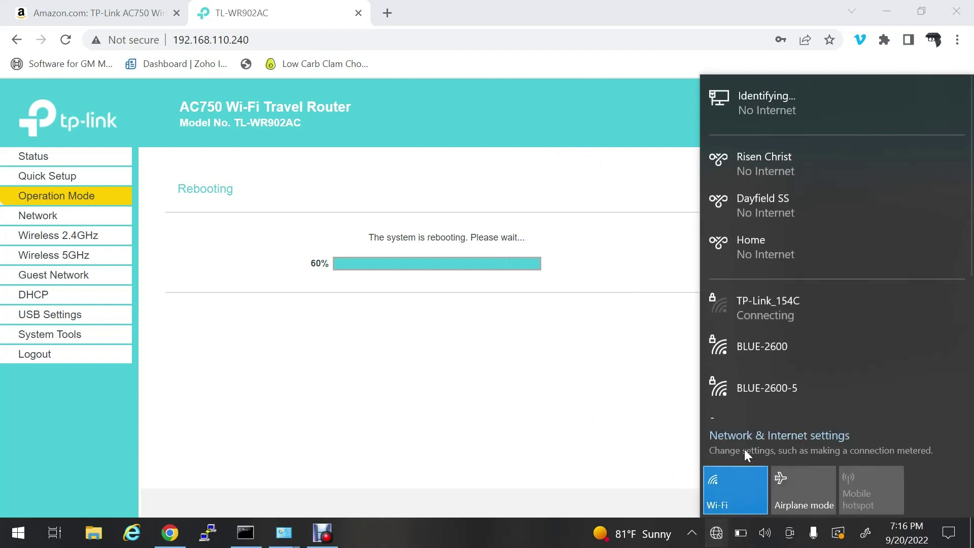
{"action": "left_click", "coordinate": [729, 476]}
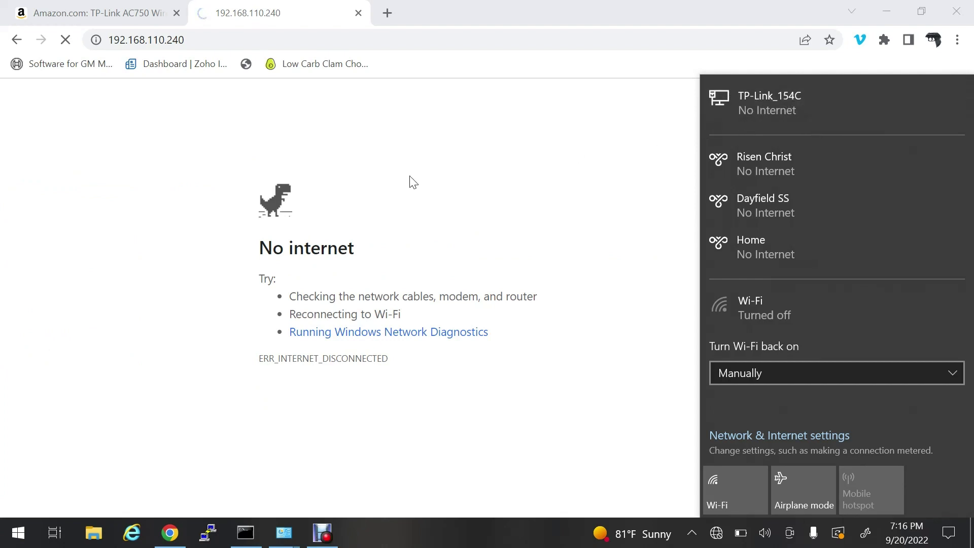
{"action": "key", "text": "Escape"}
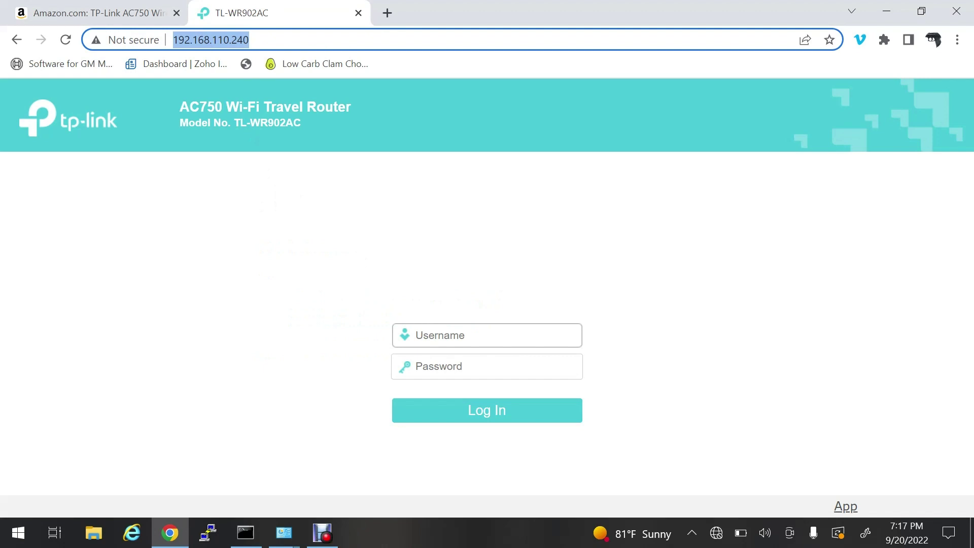
Step: Log in as admin with the router password to view the Status page showing Client mode
{"action": "type", "text": "admin"}
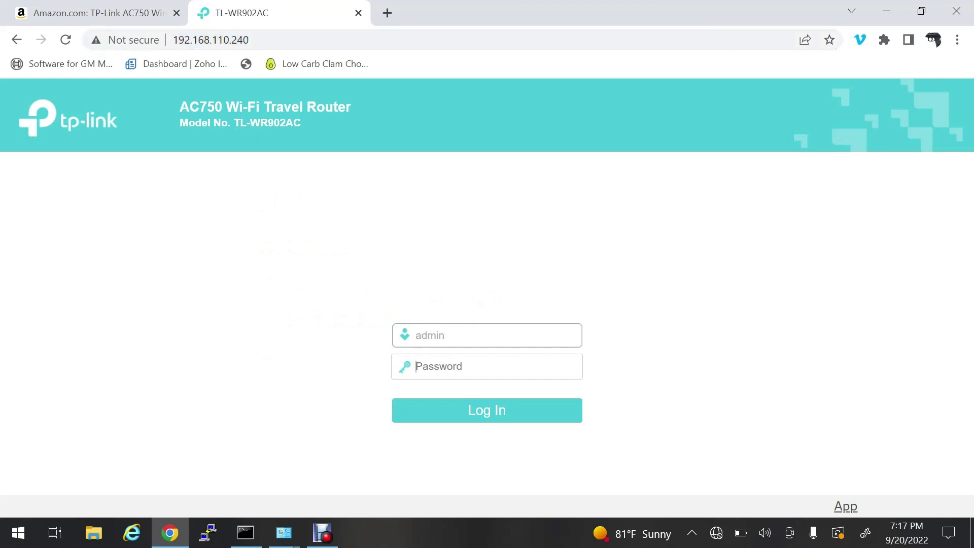
{"action": "key", "text": "Tab"}
{"action": "type", "text": "admin"}
{"action": "key", "text": "Return"}
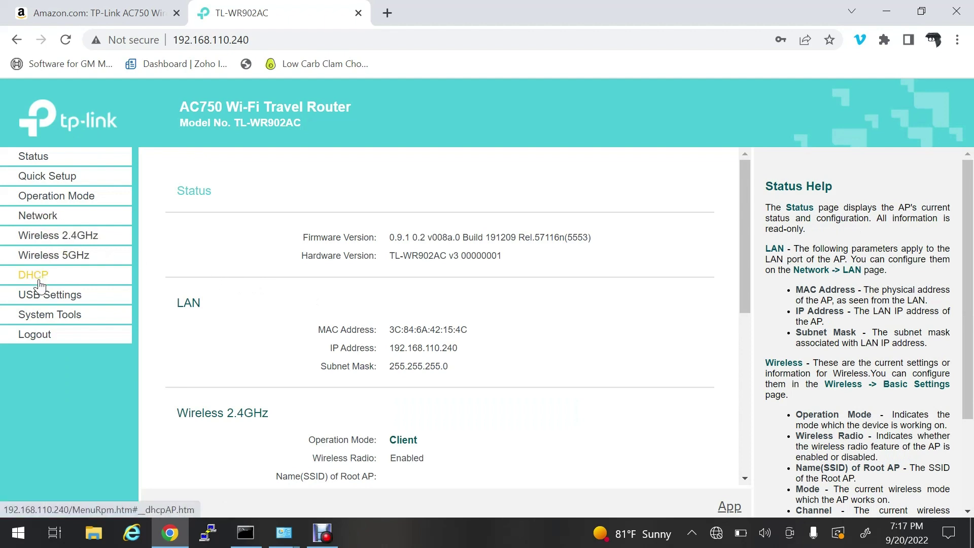
Step: Pick BLUE-2600-5 from a 5GHz network scan as the host network, with WPA2-PSK security
{"action": "left_click", "coordinate": [50, 258]}
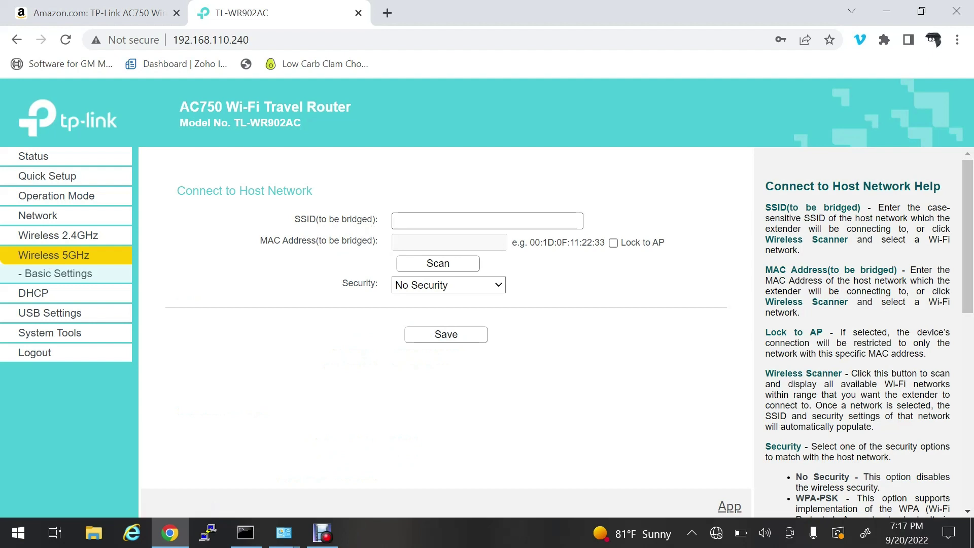
{"action": "type", "text": "BLUE-2600"}
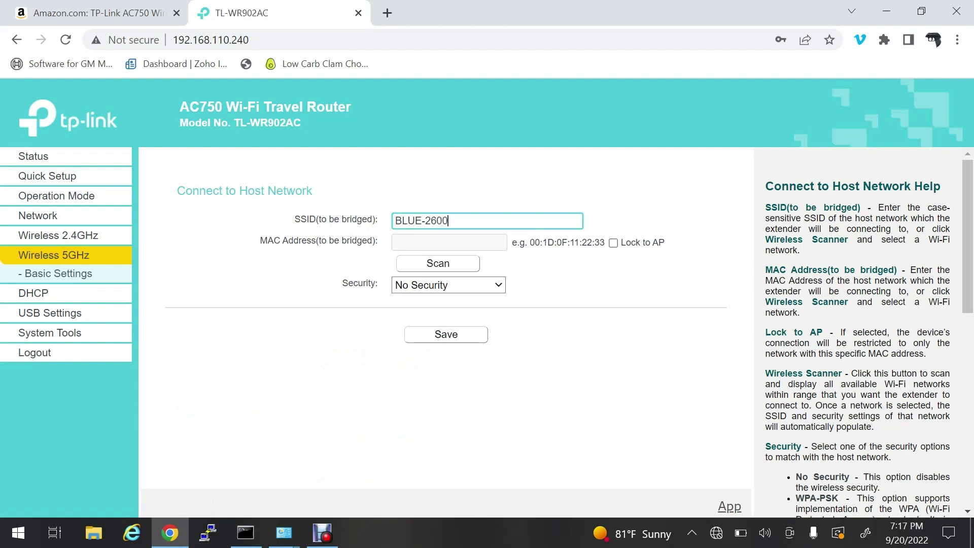
{"action": "left_click", "coordinate": [443, 262]}
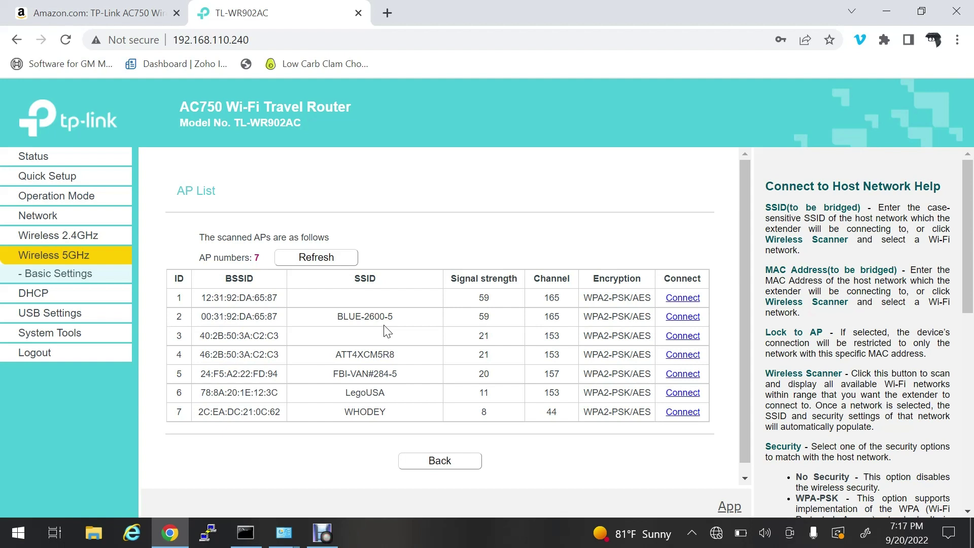
{"action": "left_click", "coordinate": [689, 318]}
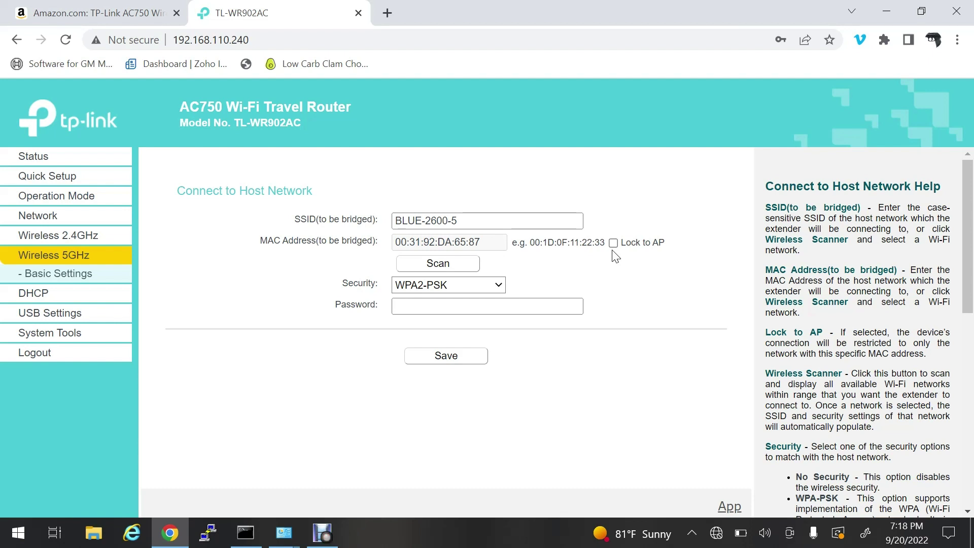
{"action": "left_click", "coordinate": [499, 285]}
{"action": "key", "text": "Tab"}
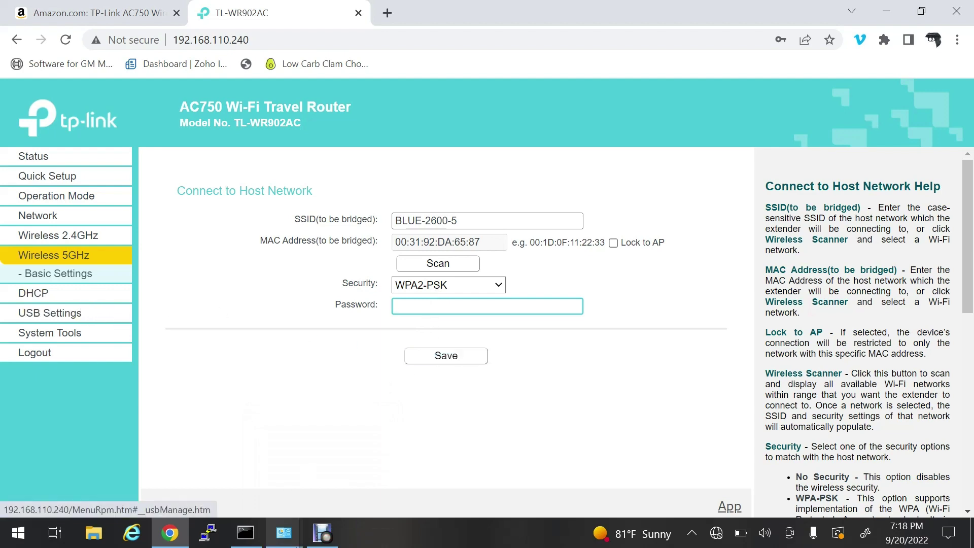
{"action": "left_click", "coordinate": [322, 532]}
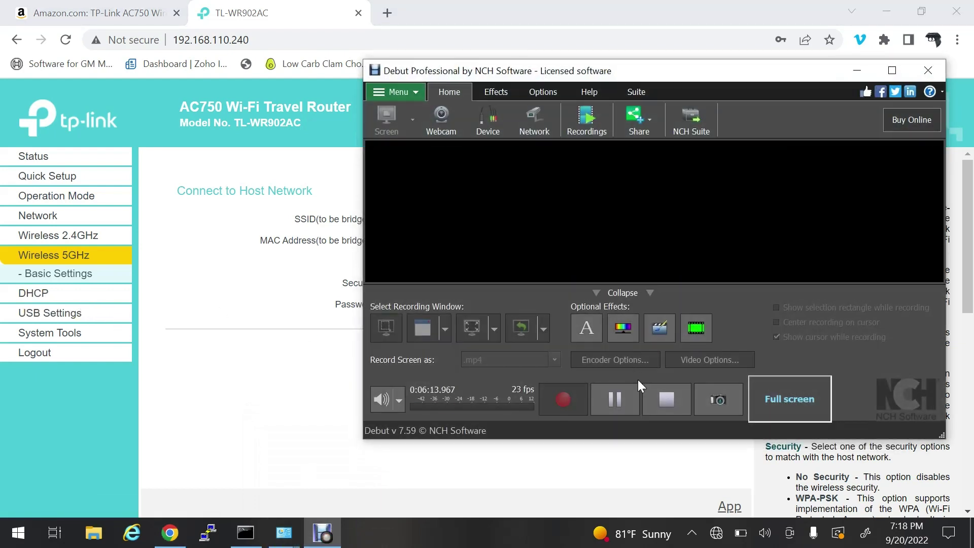
Step: Disable the TL-WR902AC's DHCP server and save the change
{"action": "left_click", "coordinate": [614, 401]}
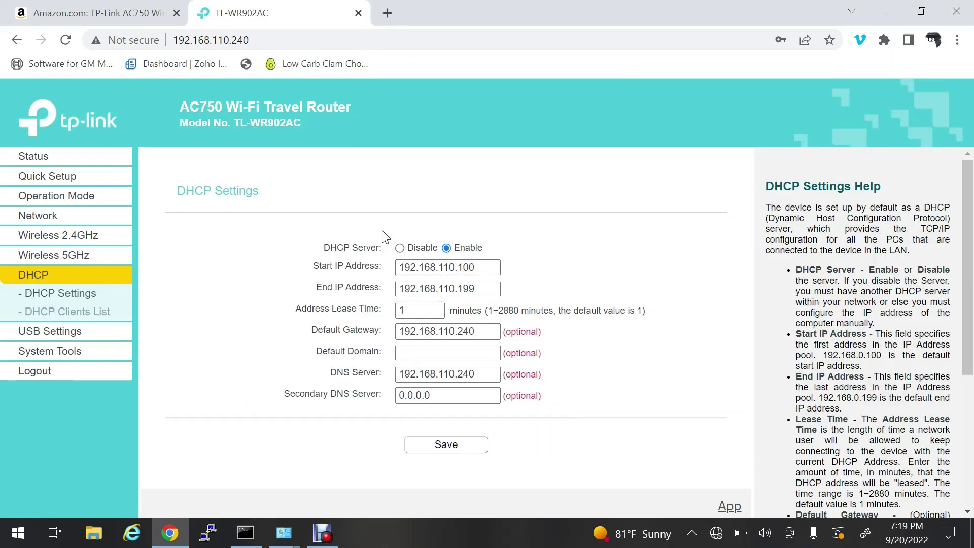
{"action": "left_click", "coordinate": [400, 249]}
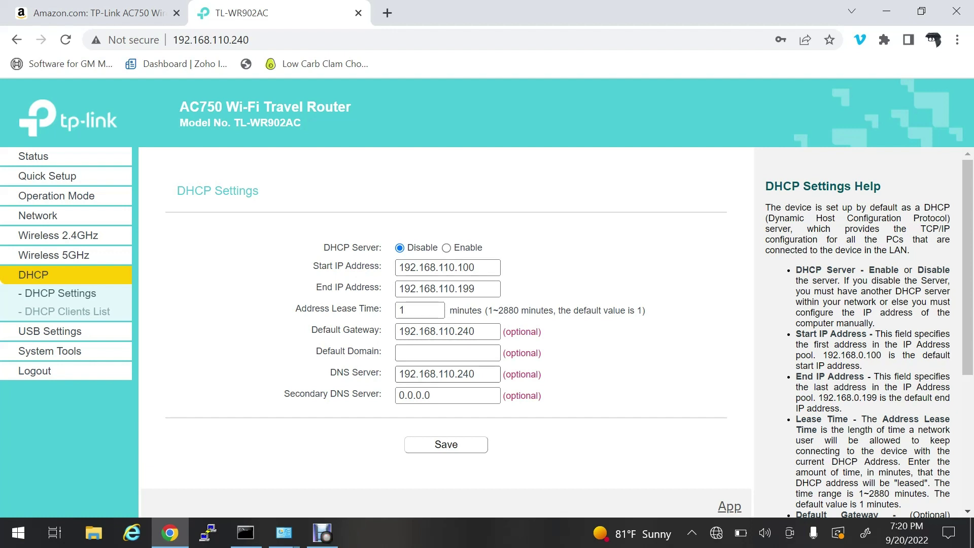
{"action": "left_click", "coordinate": [459, 447]}
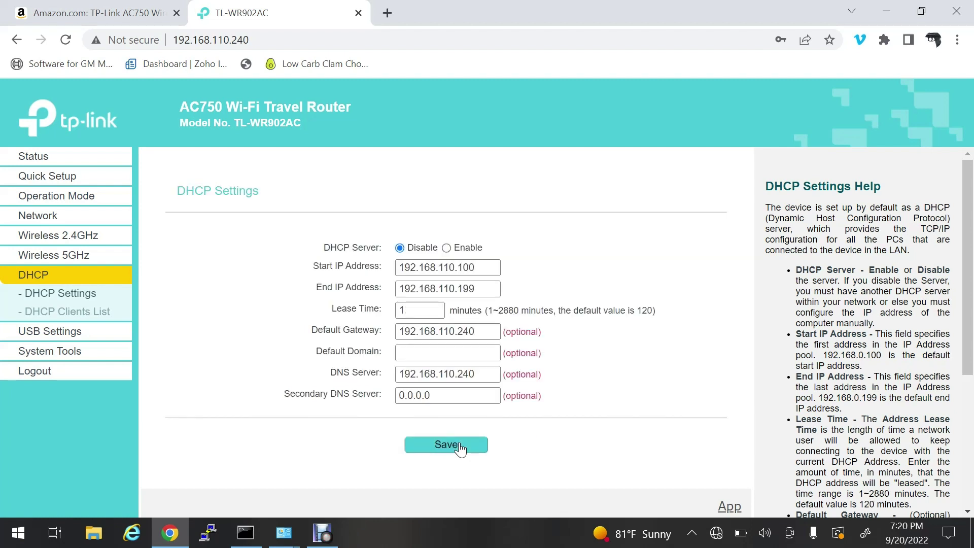
Step: Release the PC's current IP address with ipconfig /release in Command Prompt
{"action": "left_click", "coordinate": [716, 538]}
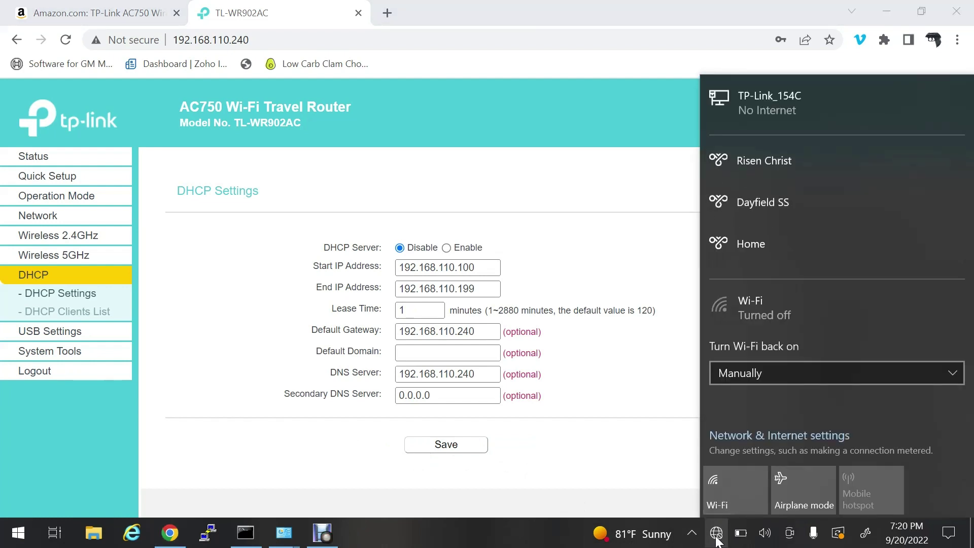
{"action": "left_click", "coordinate": [246, 532]}
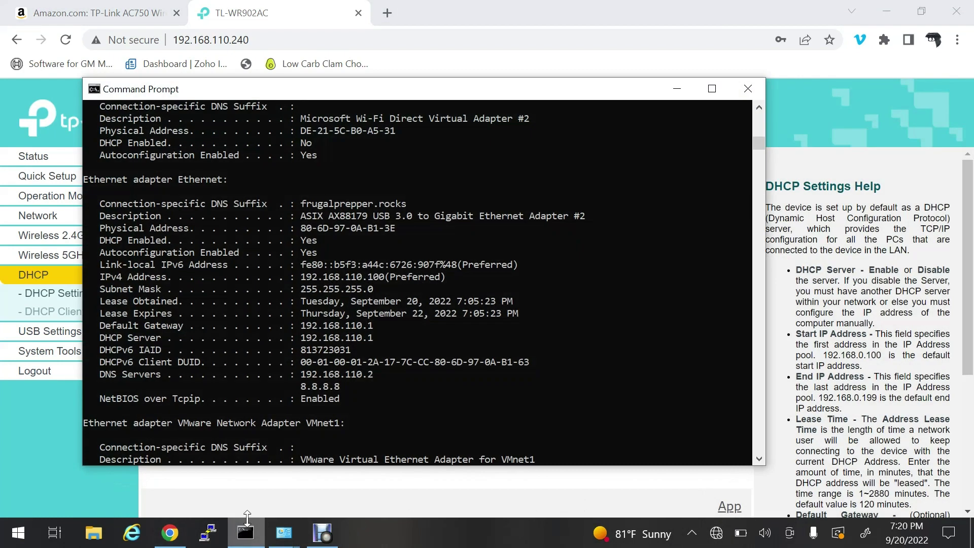
{"action": "type", "text": "ipcnfi"}
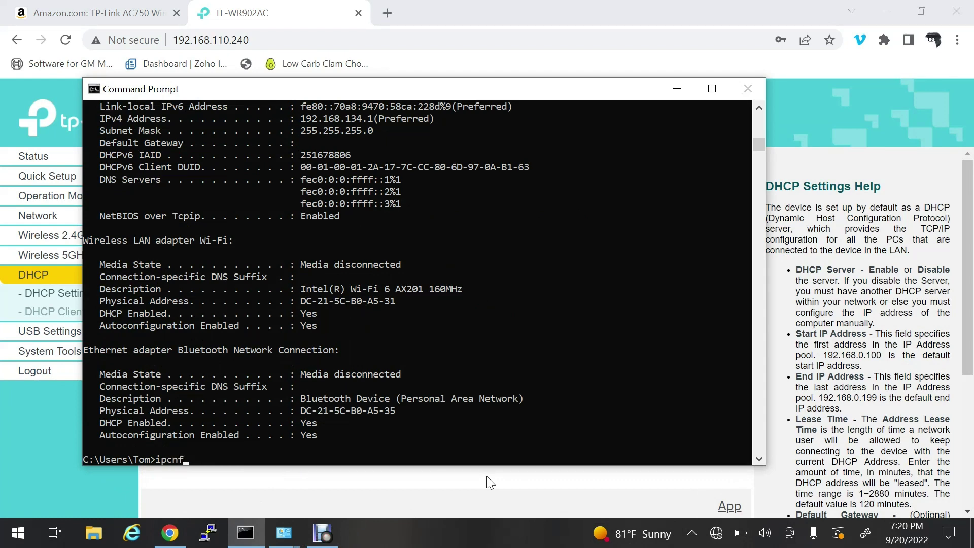
{"action": "key", "text": "BackSpace"}
{"action": "key", "text": "BackSpace"}
{"action": "key", "text": "BackSpace"}
{"action": "type", "text": "onfig /relew"}
{"action": "key", "text": "BackSpace"}
{"action": "type", "text": "ase"}
{"action": "key", "text": "Return"}
Step: Renew the PC's address with ipconfig /renew, then browse to 192.168.110.1 in Chrome
{"action": "type", "text": "ipconfig /renew"}
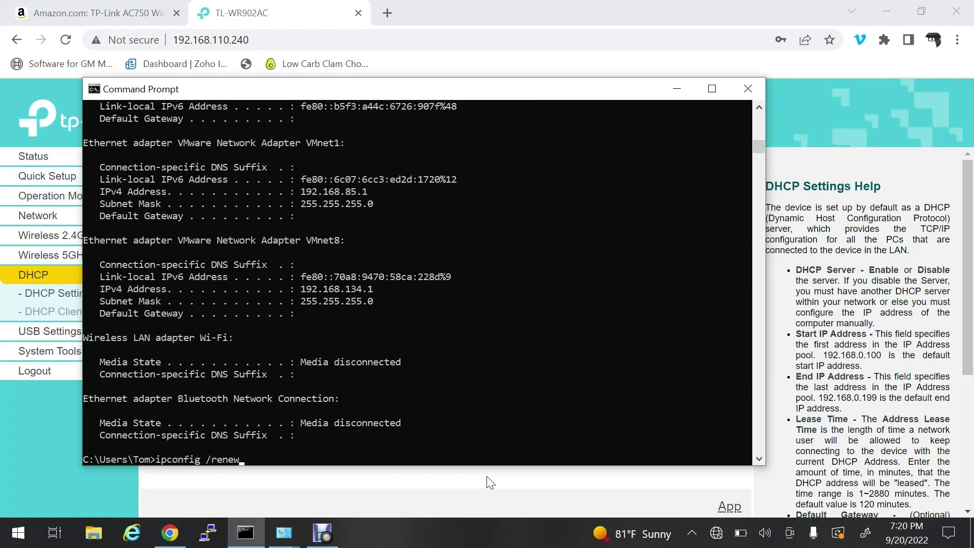
{"action": "key", "text": "Return"}
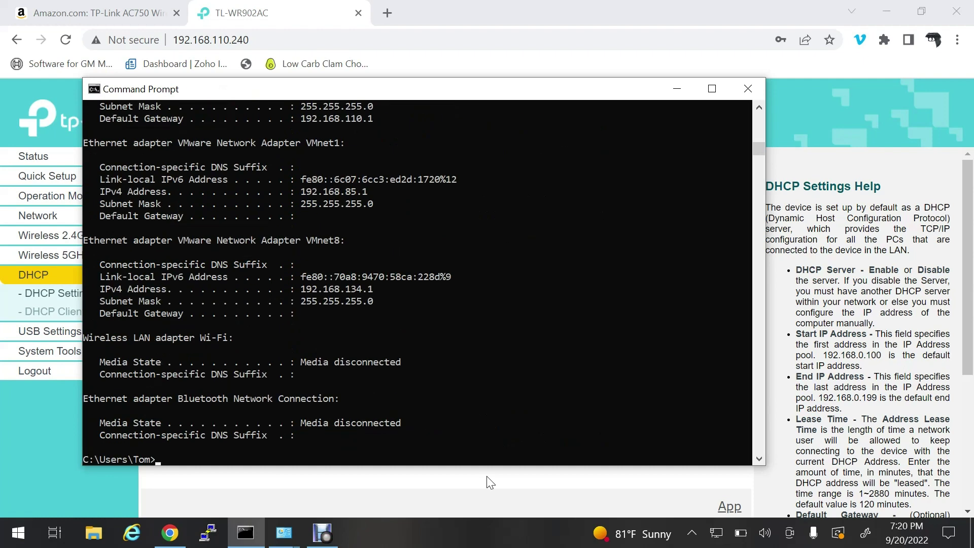
{"action": "scroll", "coordinate": [522, 309], "scroll_direction": "up", "scroll_amount": 4}
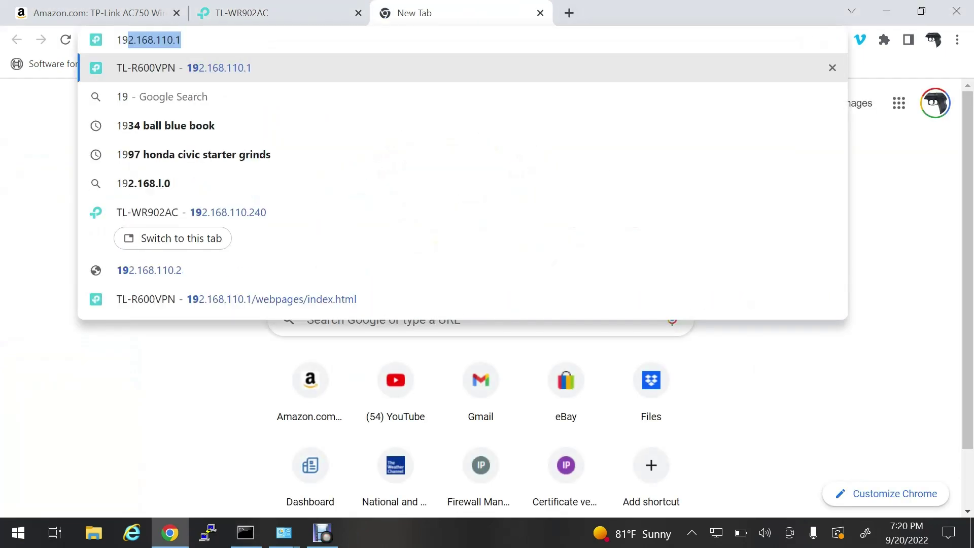
{"action": "type", "text": ".110.1/webpages/login.html"}
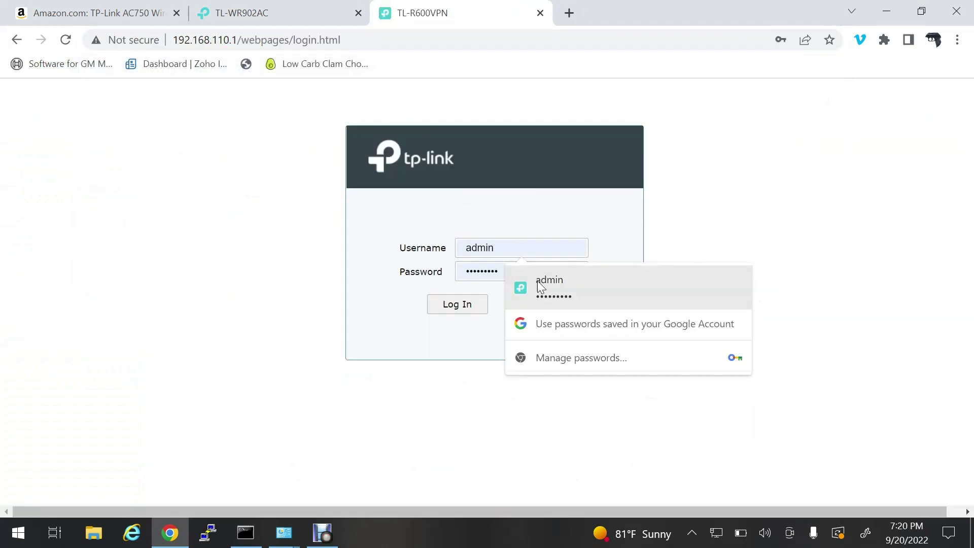
Step: Log in to the TL-R600VPN at 192.168.110.1 using Chrome's saved admin credentials
{"action": "left_click", "coordinate": [549, 287]}
{"action": "left_click", "coordinate": [456, 304]}
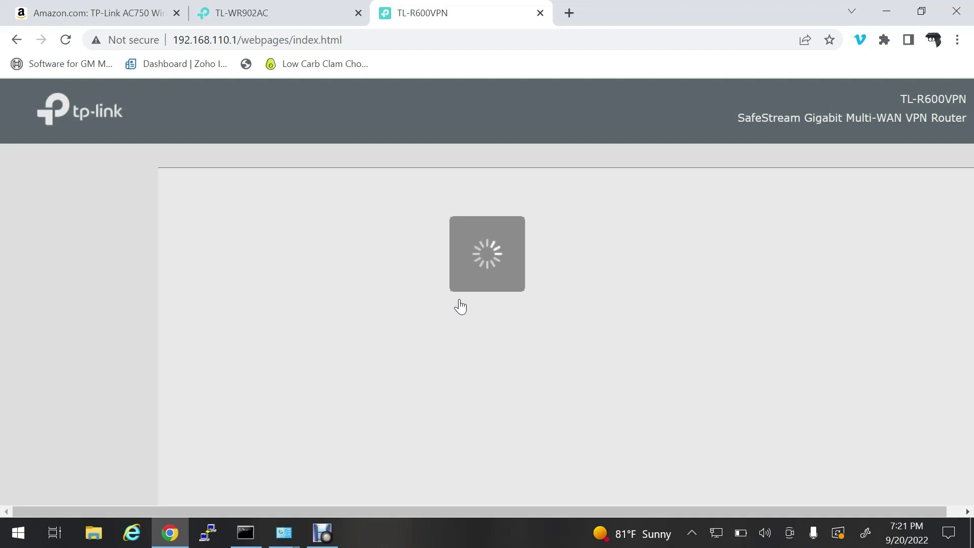
Step: Run ipconfig /all and find the Ethernet lease 192.168.110.100 from DHCP server 192.168.110.1
{"action": "left_click", "coordinate": [246, 532]}
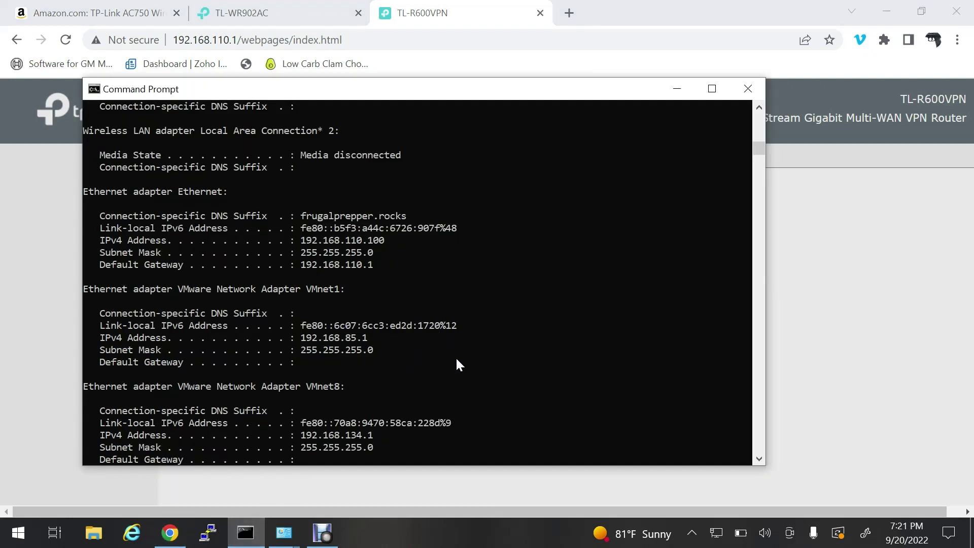
{"action": "scroll", "coordinate": [455, 358], "scroll_direction": "down", "scroll_amount": 4}
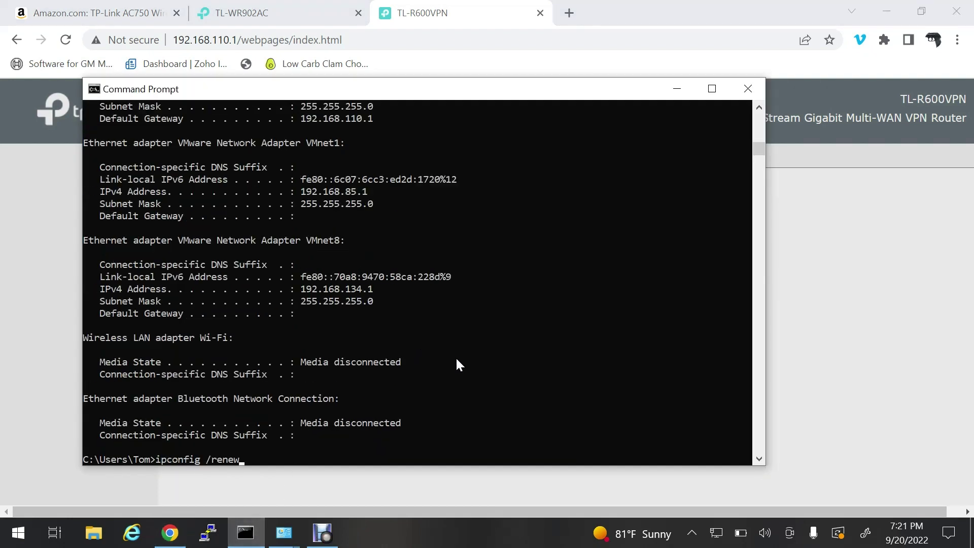
{"action": "key", "text": "BackSpace"}
{"action": "key", "text": "BackSpace"}
{"action": "key", "text": "BackSpace"}
{"action": "key", "text": "BackSpace"}
{"action": "key", "text": "BackSpace"}
{"action": "type", "text": "all"}
{"action": "key", "text": "Return"}
{"action": "scroll", "coordinate": [563, 142], "scroll_direction": "up", "scroll_amount": 6}
{"action": "scroll", "coordinate": [566, 147], "scroll_direction": "up", "scroll_amount": 5}
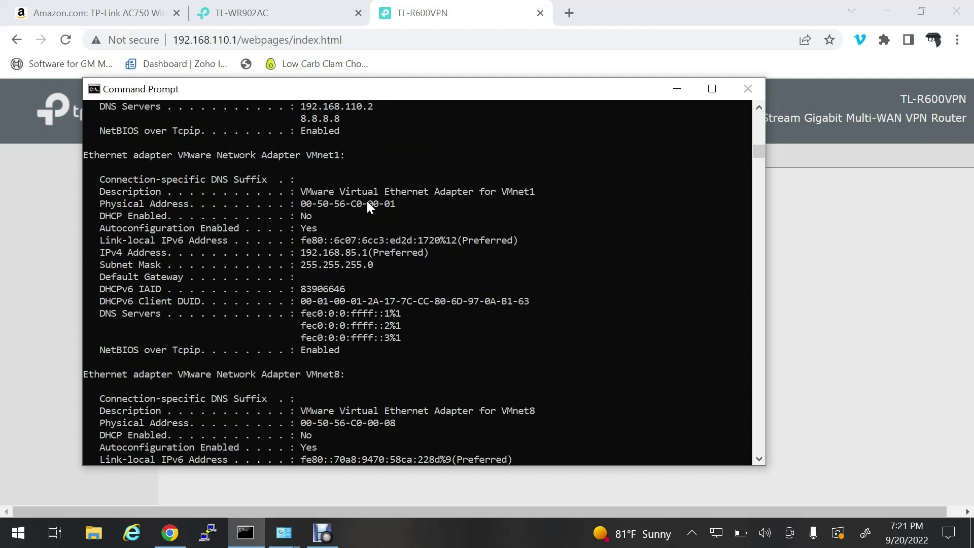
{"action": "scroll", "coordinate": [390, 218], "scroll_direction": "up", "scroll_amount": 5}
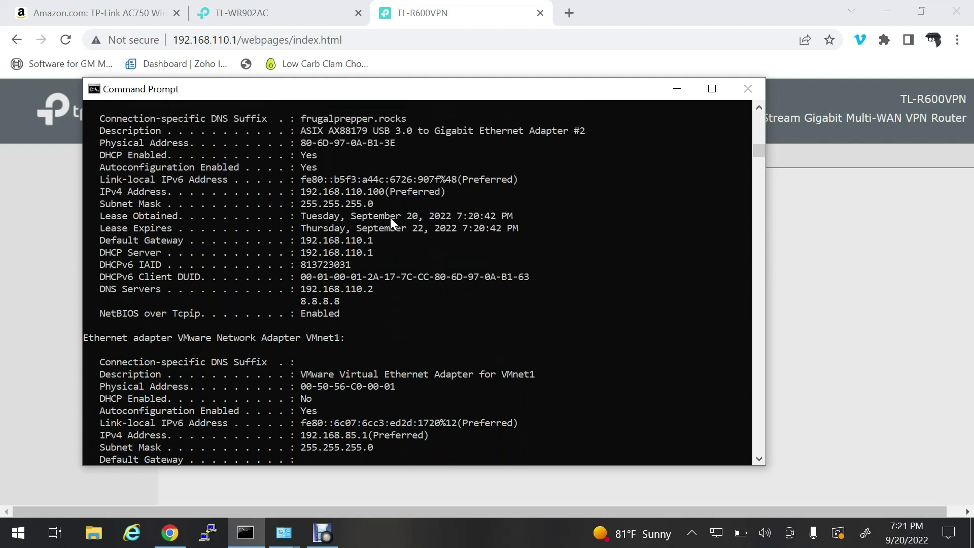
{"action": "scroll", "coordinate": [391, 217], "scroll_direction": "up", "scroll_amount": 1}
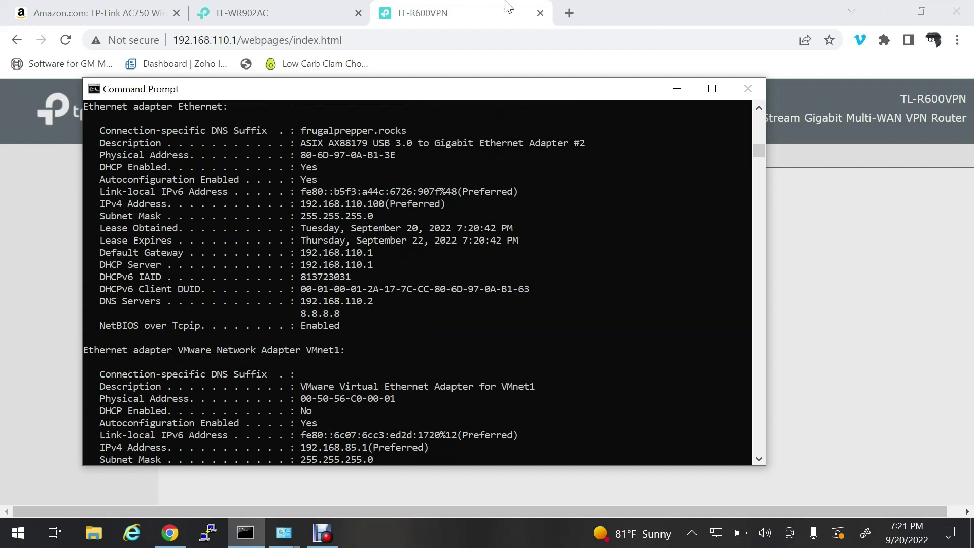
Step: Reload the TL-R600VPN admin page and open Network > LAN's DHCP Client List of 31 clients
{"action": "left_click", "coordinate": [441, 14]}
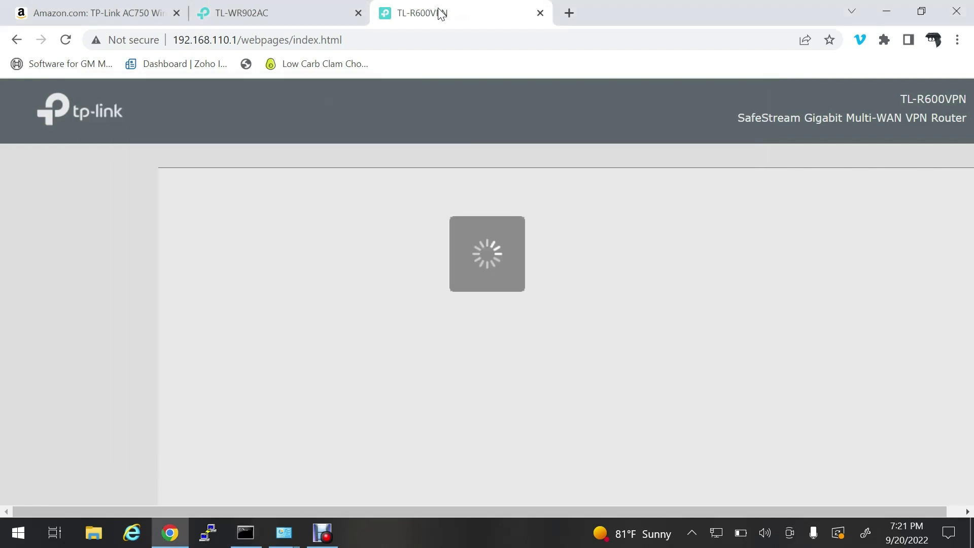
{"action": "left_click", "coordinate": [65, 42]}
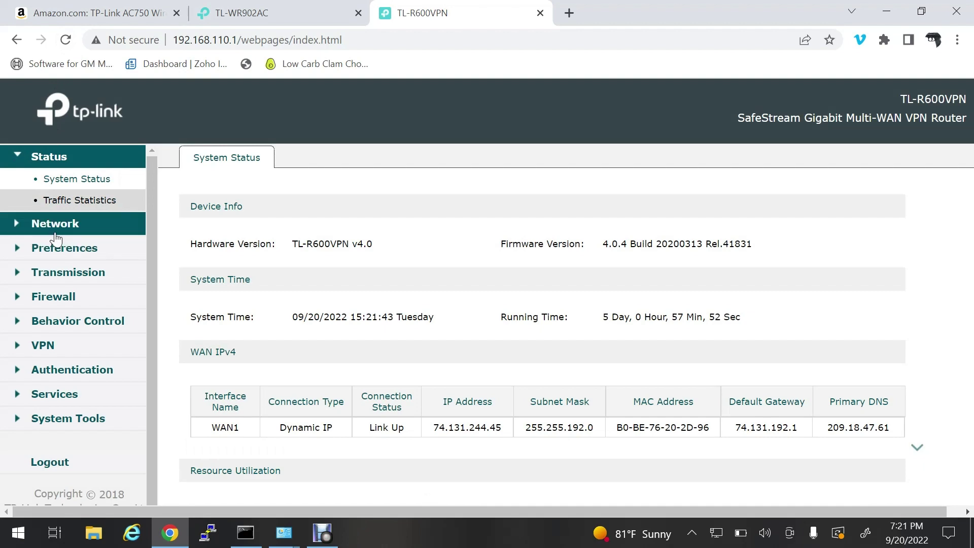
{"action": "left_click", "coordinate": [56, 200]}
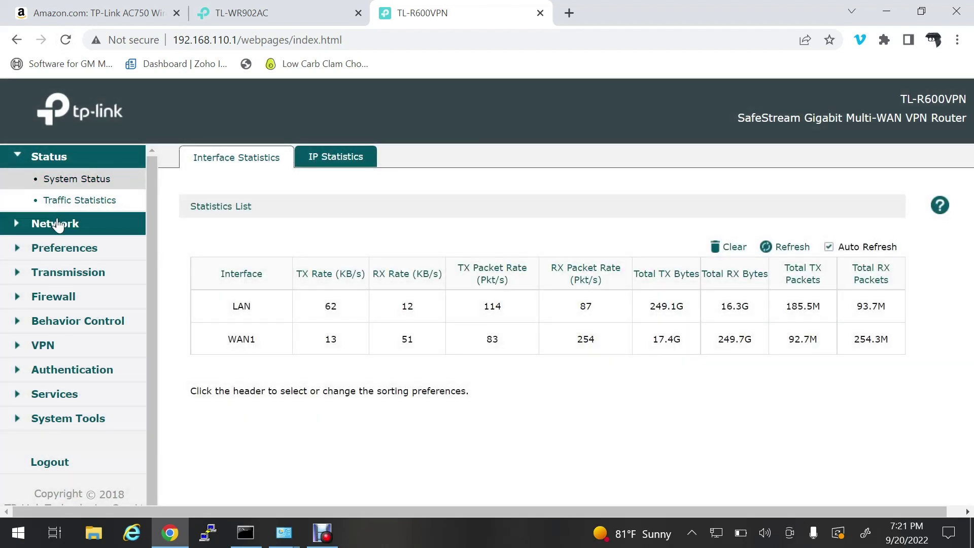
{"action": "left_click", "coordinate": [48, 224]}
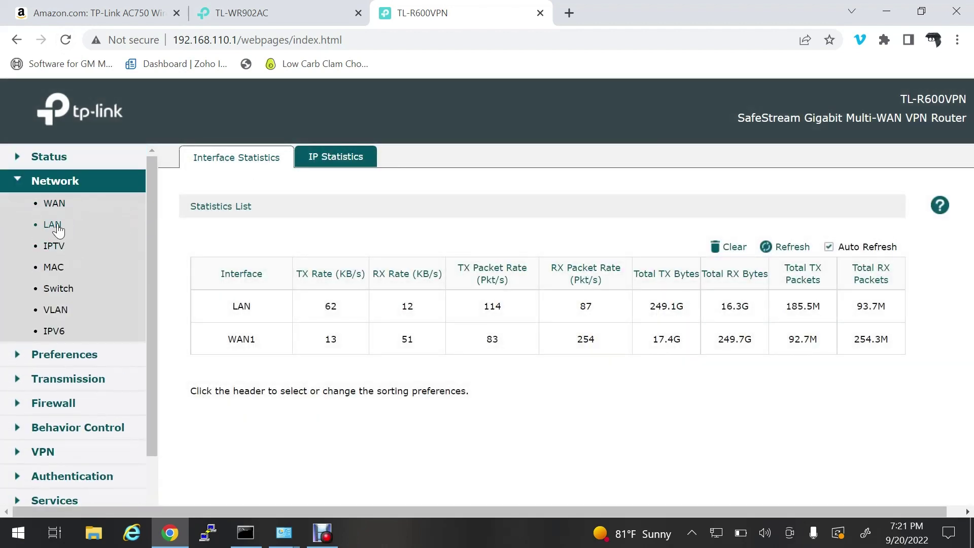
{"action": "left_click", "coordinate": [56, 225]}
{"action": "left_click", "coordinate": [355, 157]}
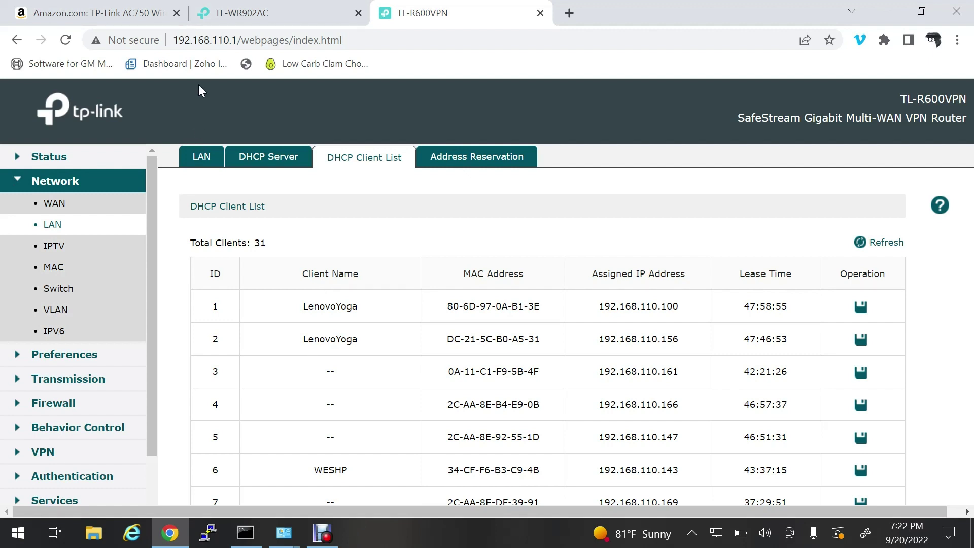
Step: Set the TL-WR902AC DHCP start and end addresses to 192.168.110.205
{"action": "left_click", "coordinate": [279, 10]}
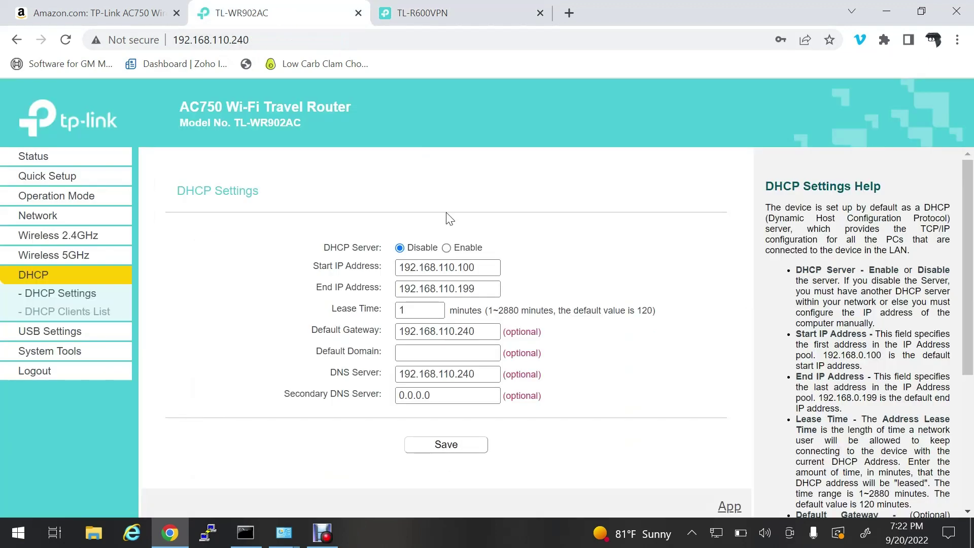
{"action": "left_click", "coordinate": [474, 267]}
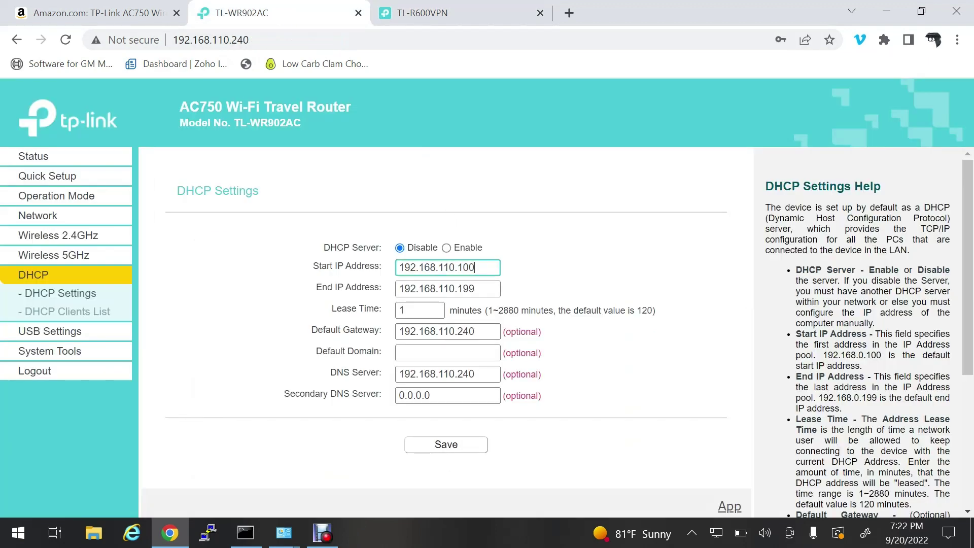
{"action": "key", "text": "BackSpace"}
{"action": "key", "text": "BackSpace"}
{"action": "type", "text": "205"}
{"action": "key", "text": "Tab"}
{"action": "key", "text": "End"}
{"action": "key", "text": "BackSpace"}
{"action": "key", "text": "BackSpace"}
{"action": "type", "text": "205"}
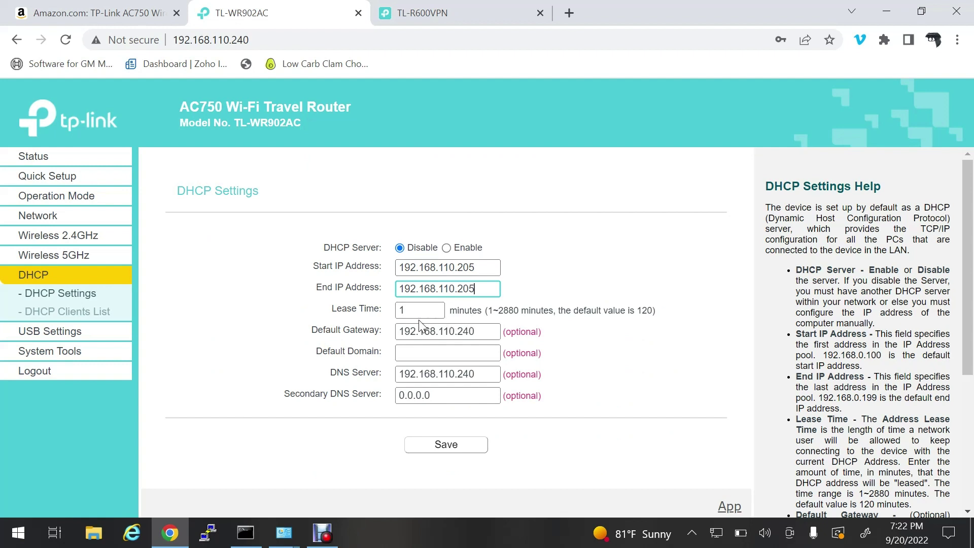
Step: Set default gateway 192.168.110.1, DNS 192.168.110.2 and secondary DNS 8.8.8.8
{"action": "left_click", "coordinate": [475, 331]}
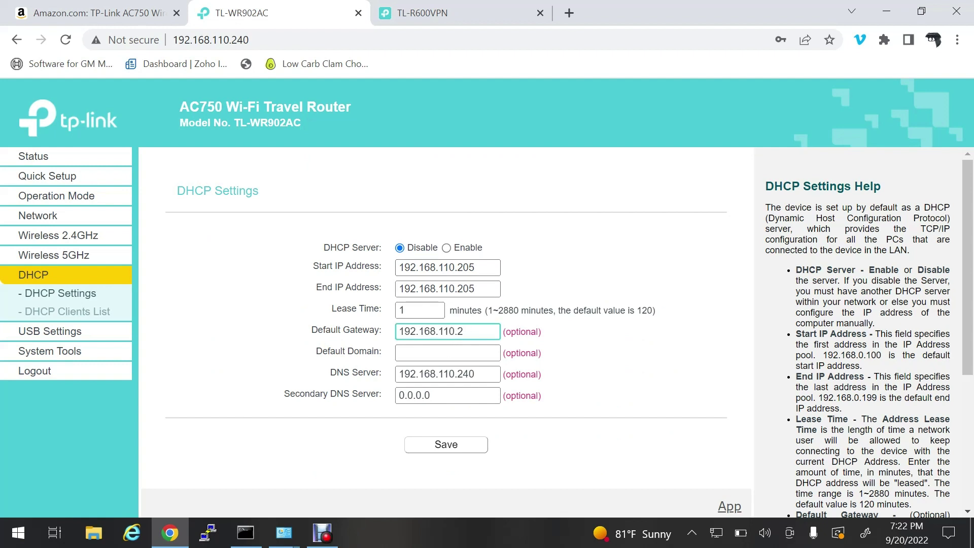
{"action": "type", "text": "1"}
{"action": "left_click", "coordinate": [474, 374]}
{"action": "key", "text": "BackSpace"}
{"action": "key", "text": "Tab"}
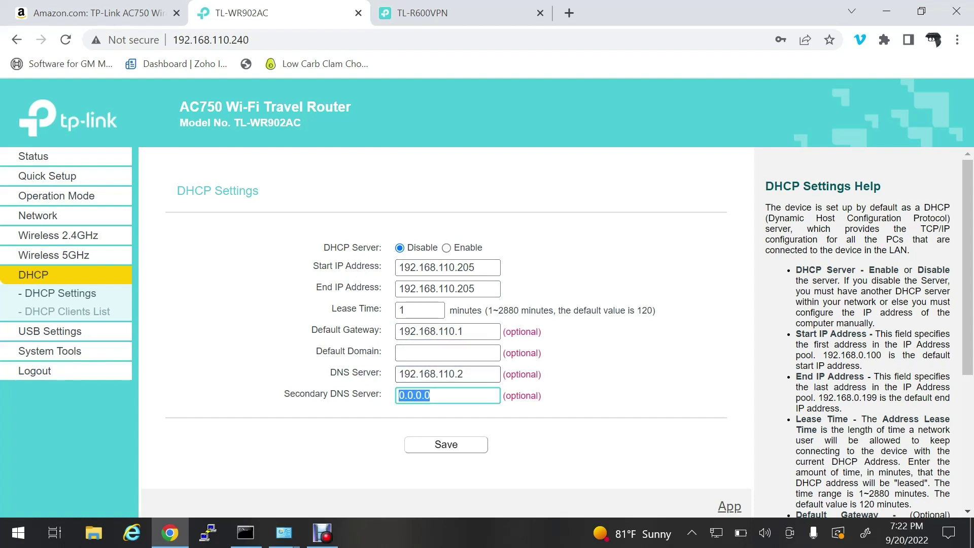
{"action": "type", "text": "8.8.8.8"}
{"action": "left_click", "coordinate": [596, 474]}
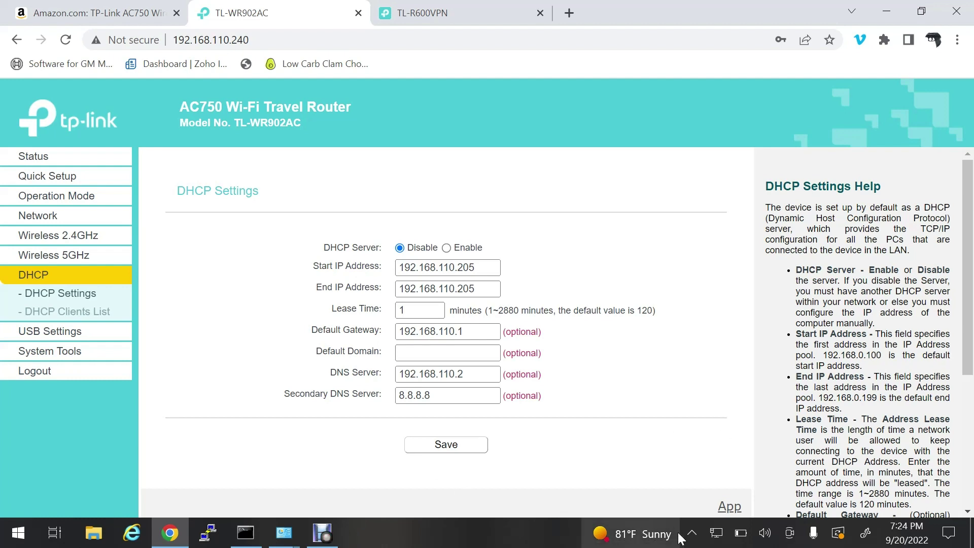
{"action": "left_click", "coordinate": [716, 534]}
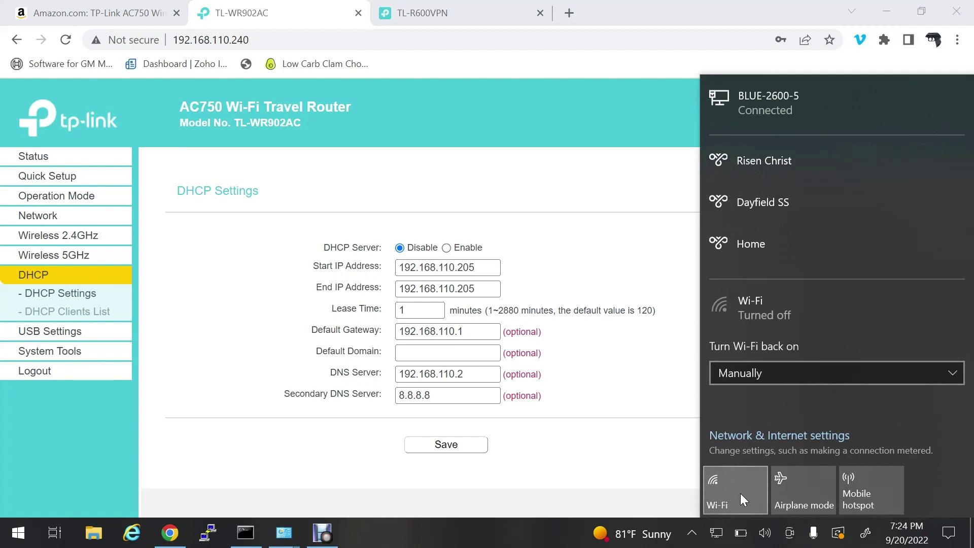
{"action": "left_click", "coordinate": [624, 446]}
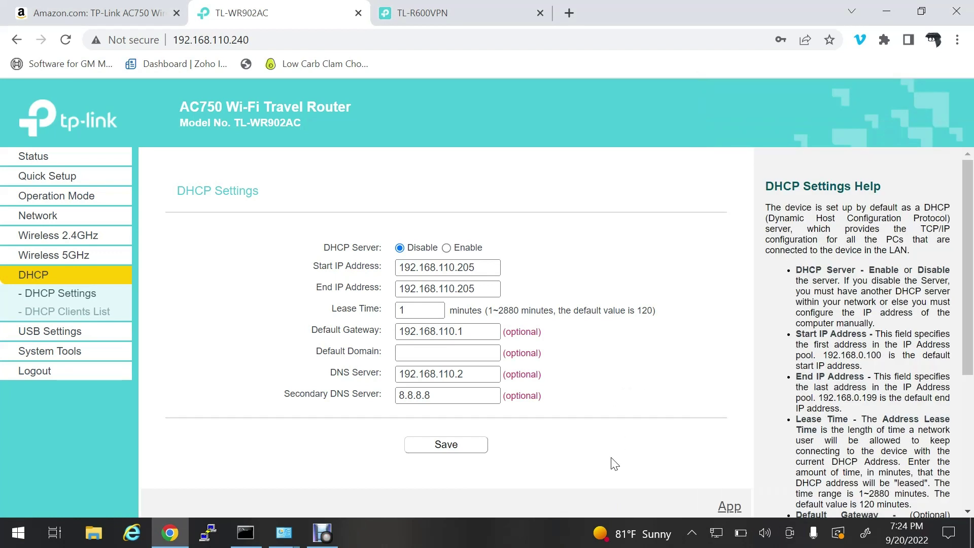
{"action": "left_click", "coordinate": [568, 14]}
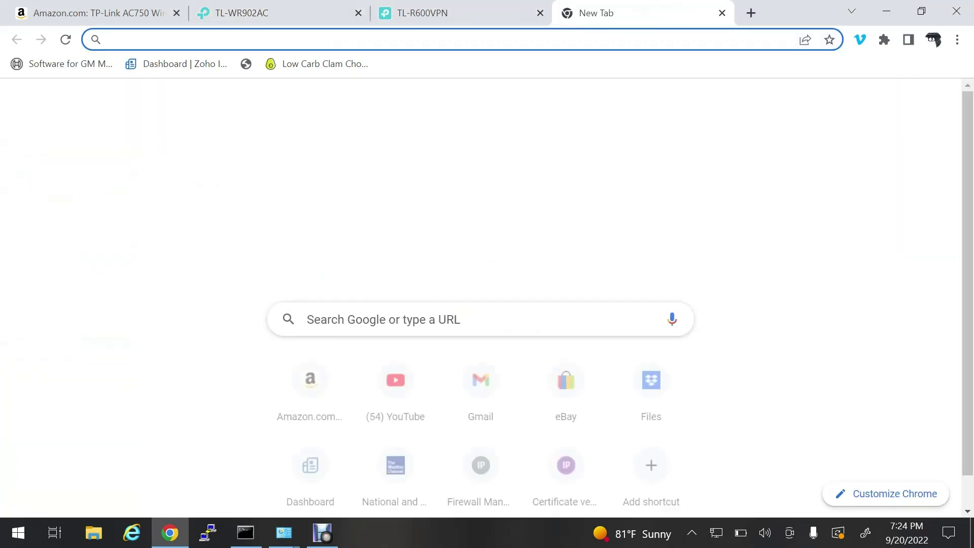
{"action": "type", "text": "www.spe"}
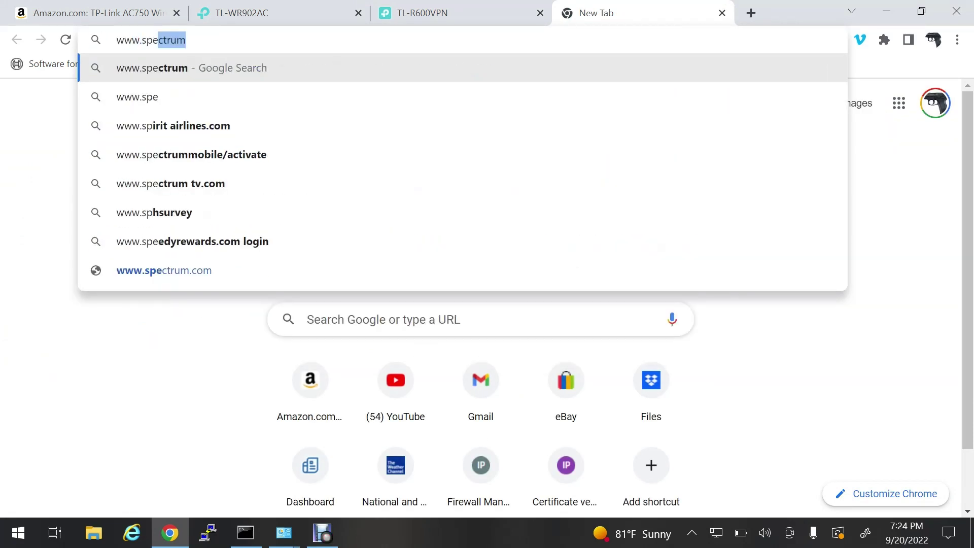
{"action": "type", "text": "edtest.c"}
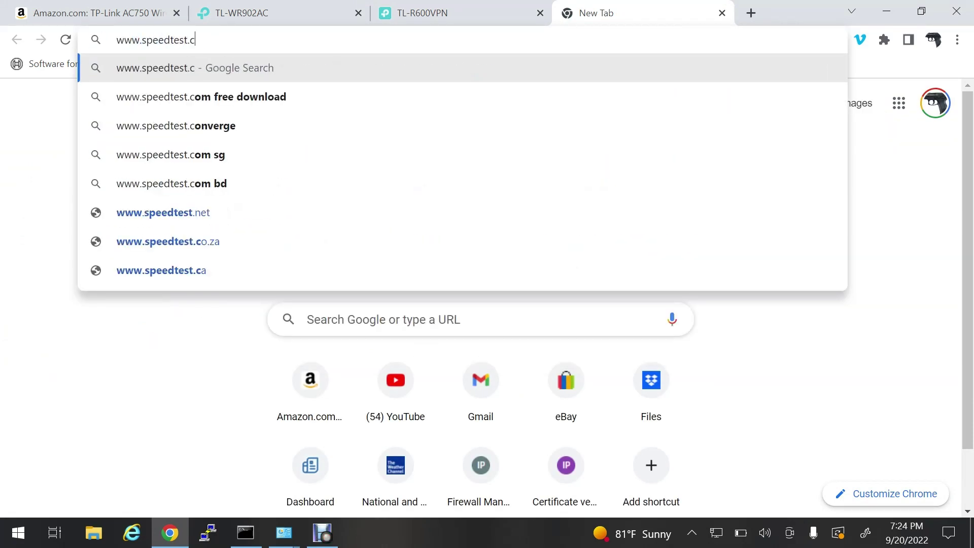
{"action": "key", "text": "BackSpace"}
{"action": "type", "text": "net"}
{"action": "key", "text": "Return"}
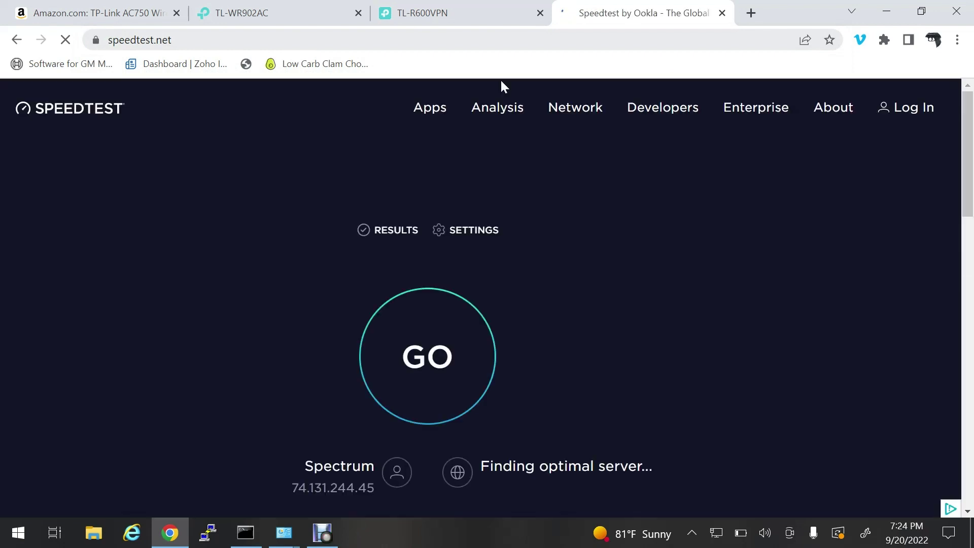
Step: Run the Ookla speed test, getting 32.12 Mbps download and 4.52 Mbps upload
{"action": "left_click", "coordinate": [435, 373]}
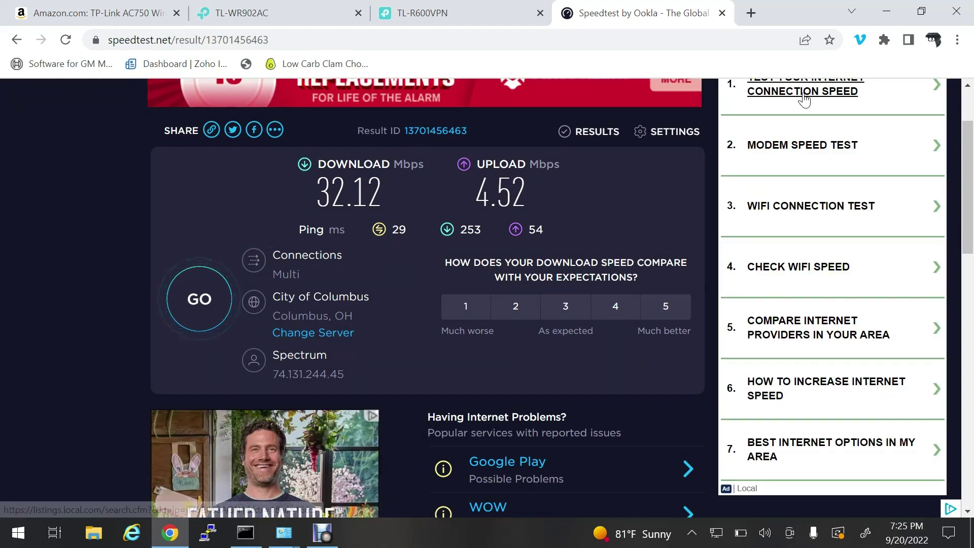
Step: Return to the TL-WR902AC interface and open its System Tools menu
{"action": "left_click", "coordinate": [429, 11]}
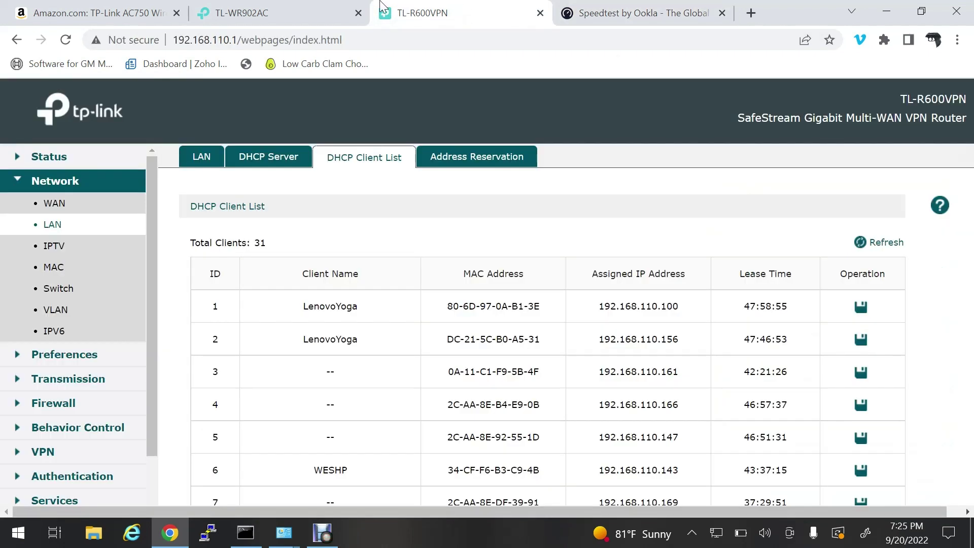
{"action": "left_click", "coordinate": [241, 20]}
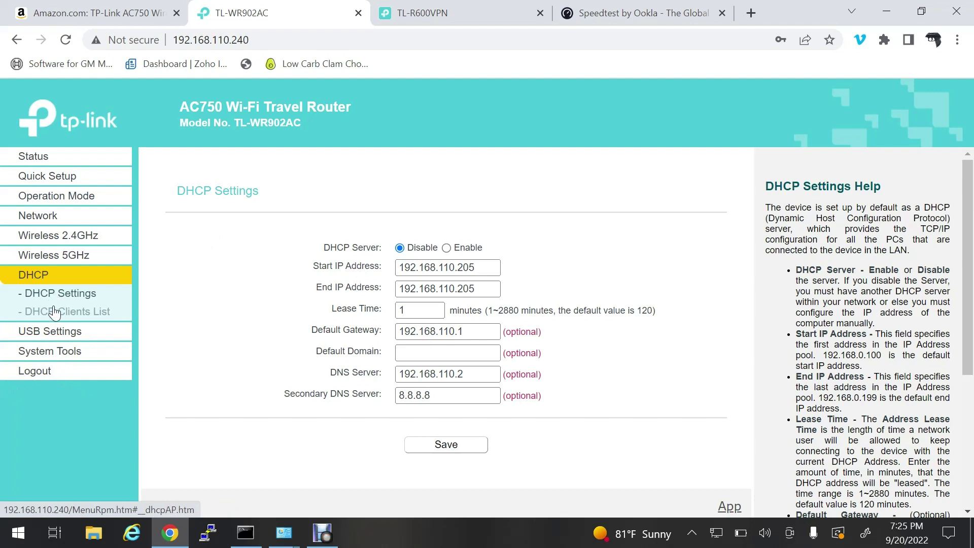
{"action": "left_click", "coordinate": [63, 351]}
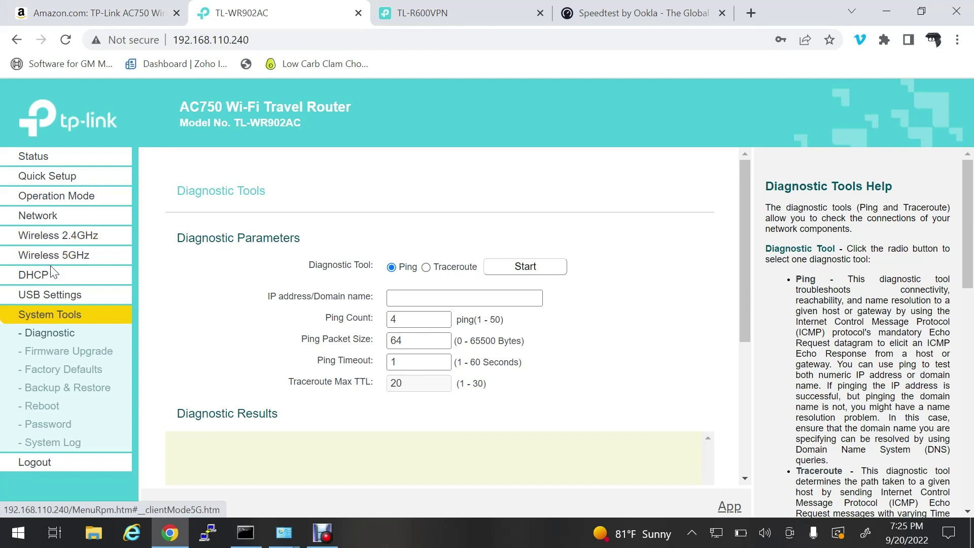
{"action": "left_click", "coordinate": [55, 236]}
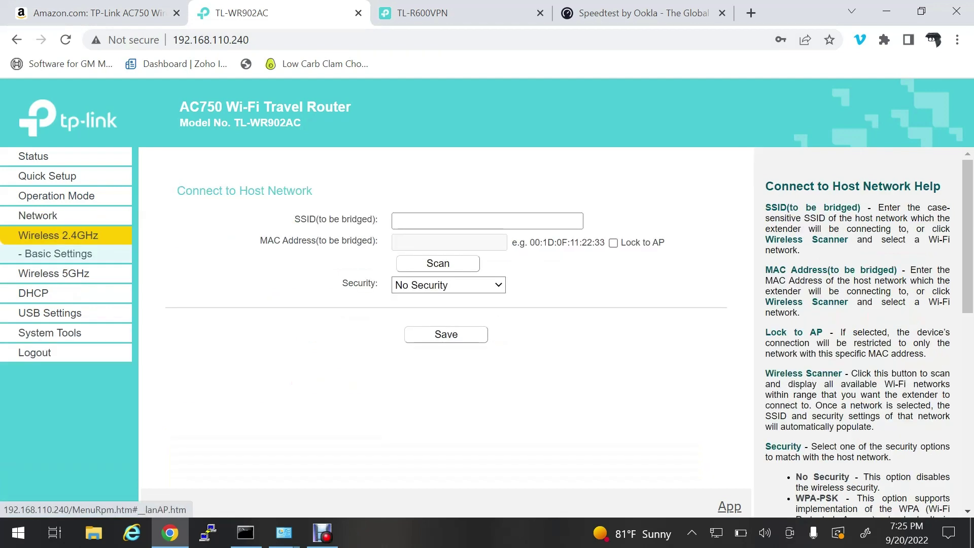